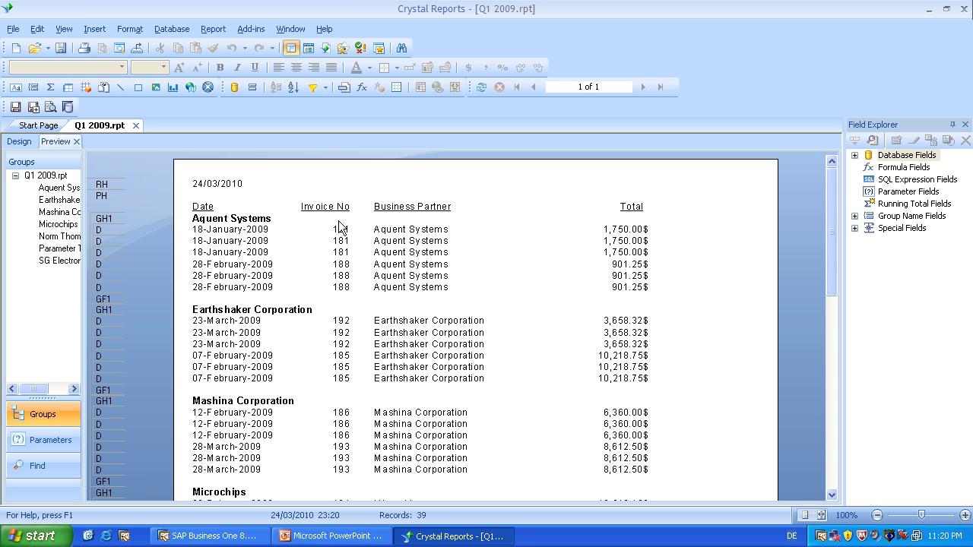
In Design view, drag Group Footer #1's lower boundary down to enlarge it
{"action": "left_click", "coordinate": [16, 141]}
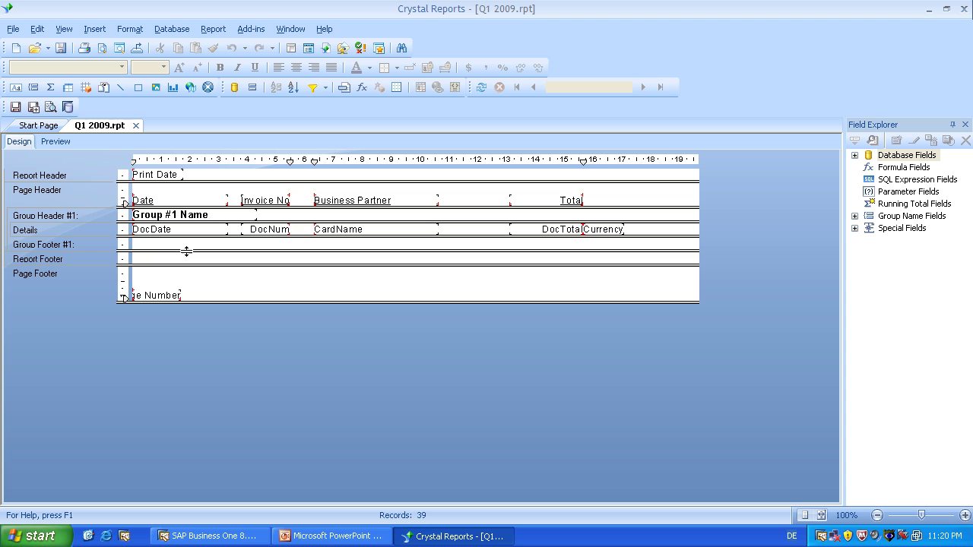
{"action": "left_click_drag", "start_coordinate": [186, 251], "coordinate": [187, 270]}
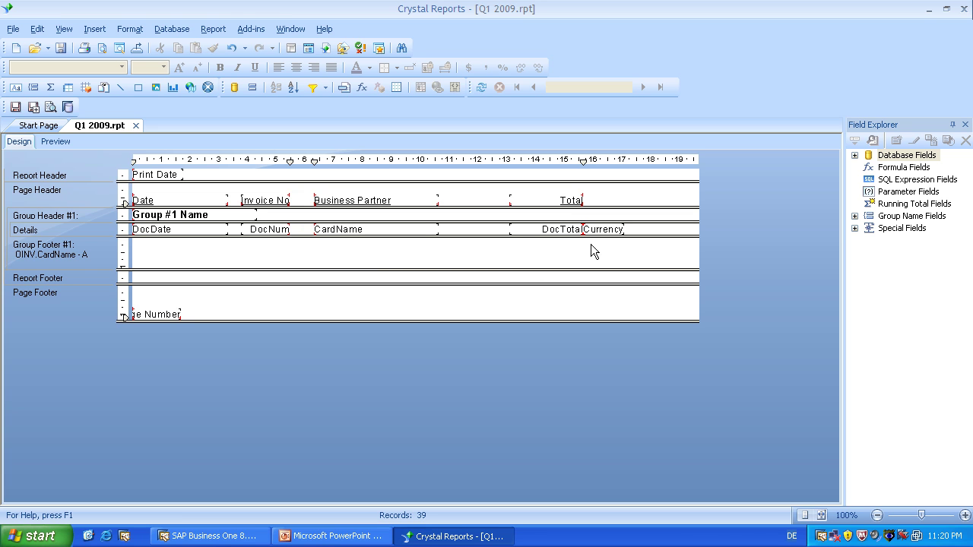
Insert a Sum of OINV.DocTotal at the Group #1 OINV.CardName level, nudged under Total
{"action": "left_click", "coordinate": [51, 88]}
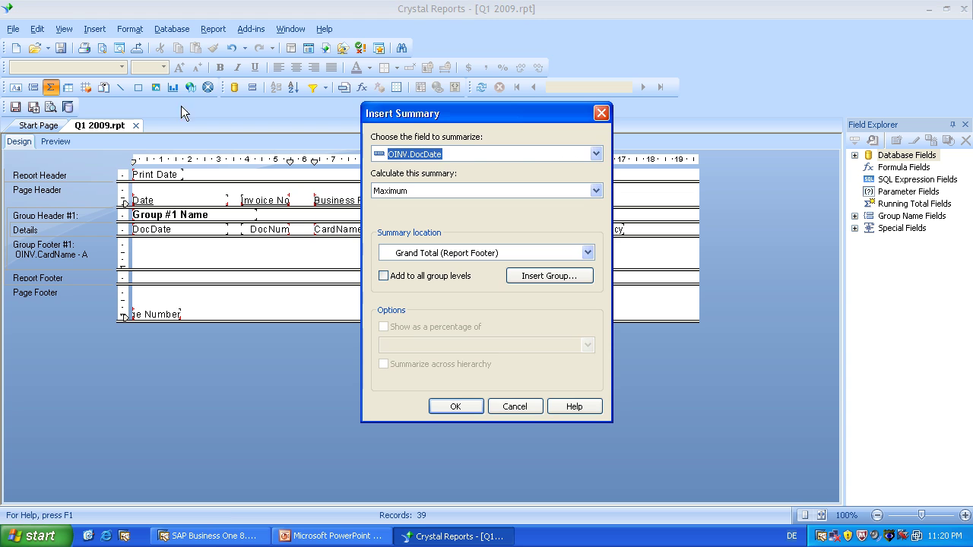
{"action": "left_click", "coordinate": [597, 154]}
{"action": "left_click", "coordinate": [516, 191]}
{"action": "left_click", "coordinate": [596, 153]}
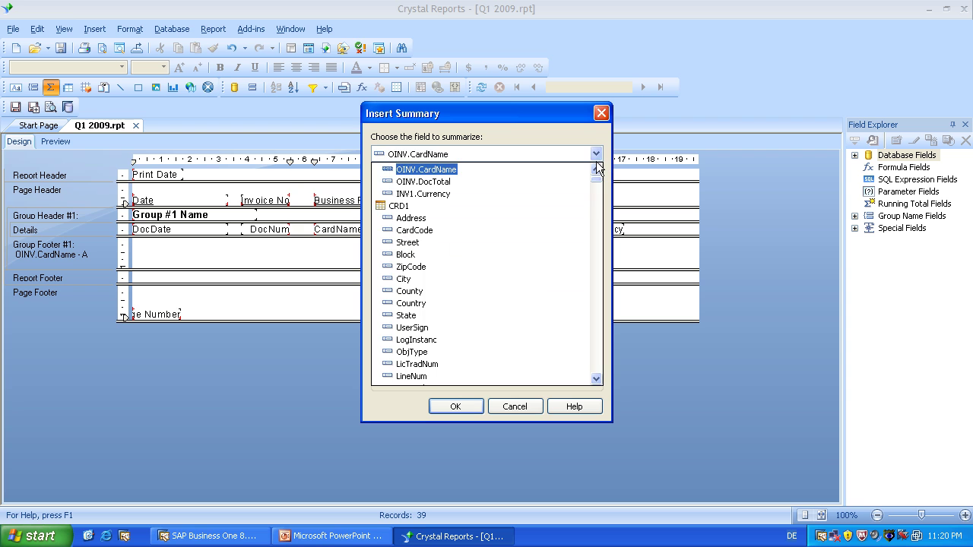
{"action": "left_click", "coordinate": [541, 175]}
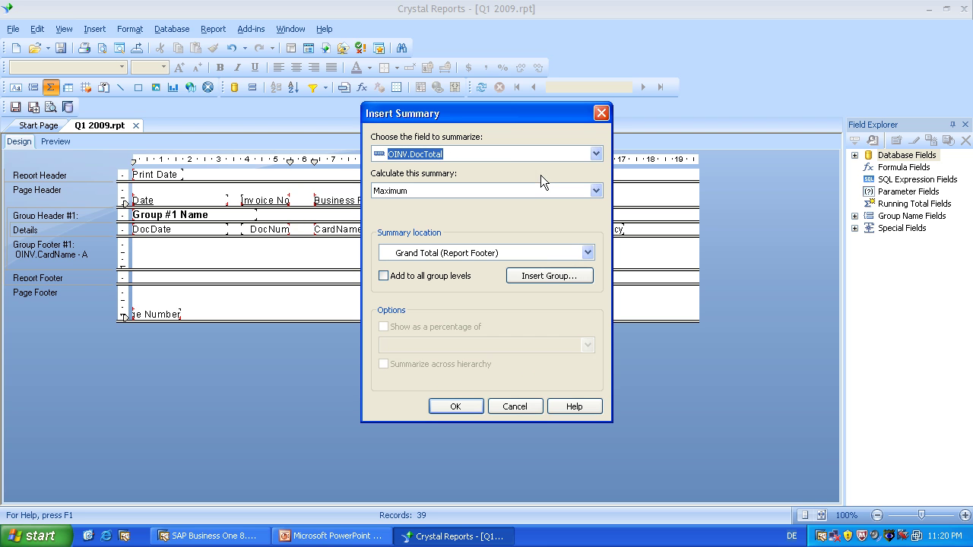
{"action": "left_click", "coordinate": [596, 191]}
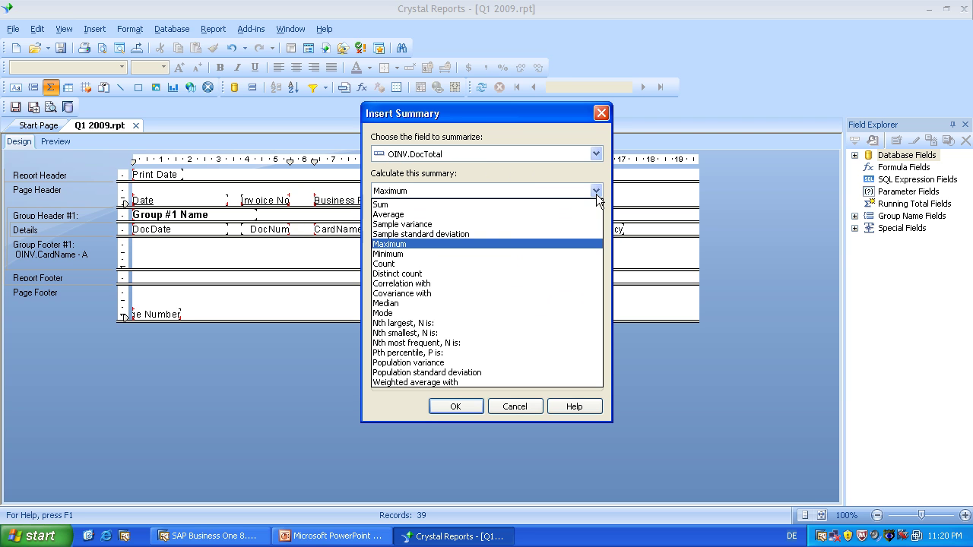
{"action": "left_click", "coordinate": [553, 203]}
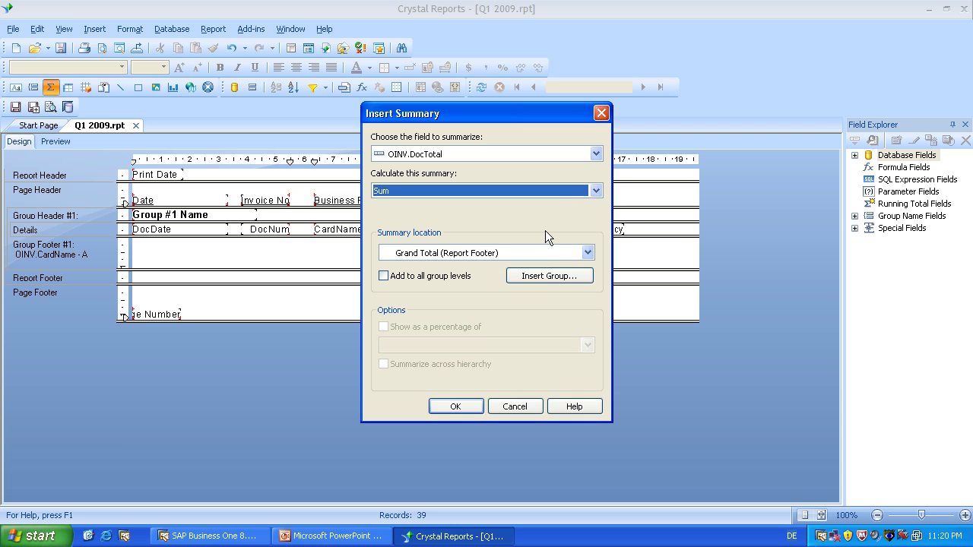
{"action": "left_click", "coordinate": [588, 253]}
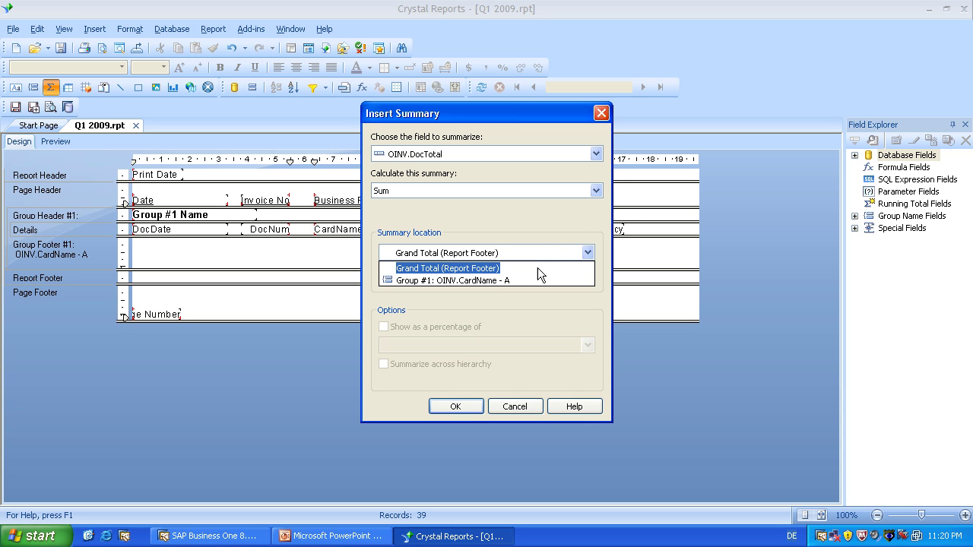
{"action": "left_click", "coordinate": [505, 278]}
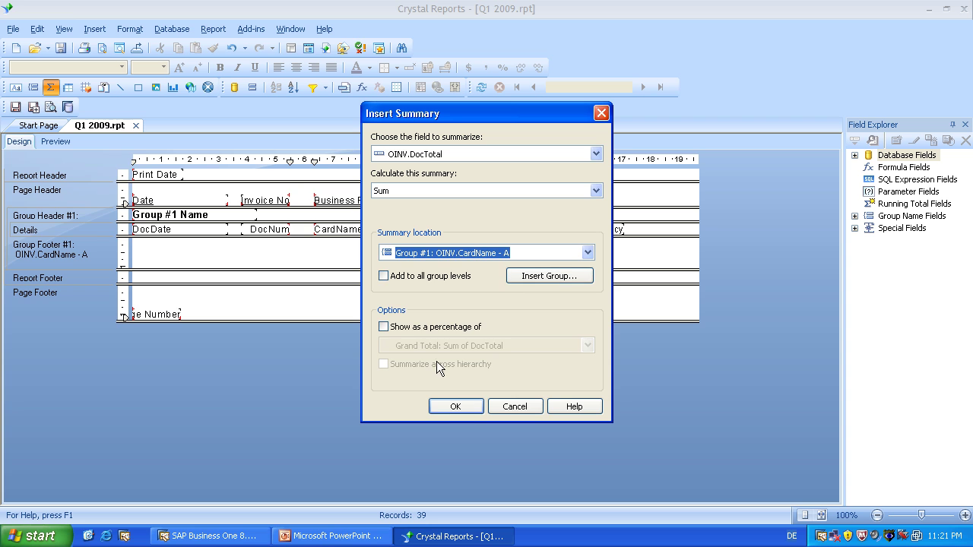
{"action": "left_click", "coordinate": [458, 406]}
{"action": "key", "text": "Right"}
{"action": "key", "text": "Right"}
{"action": "key", "text": "Right"}
{"action": "key", "text": "Right"}
{"action": "key", "text": "Right"}
{"action": "key", "text": "Right"}
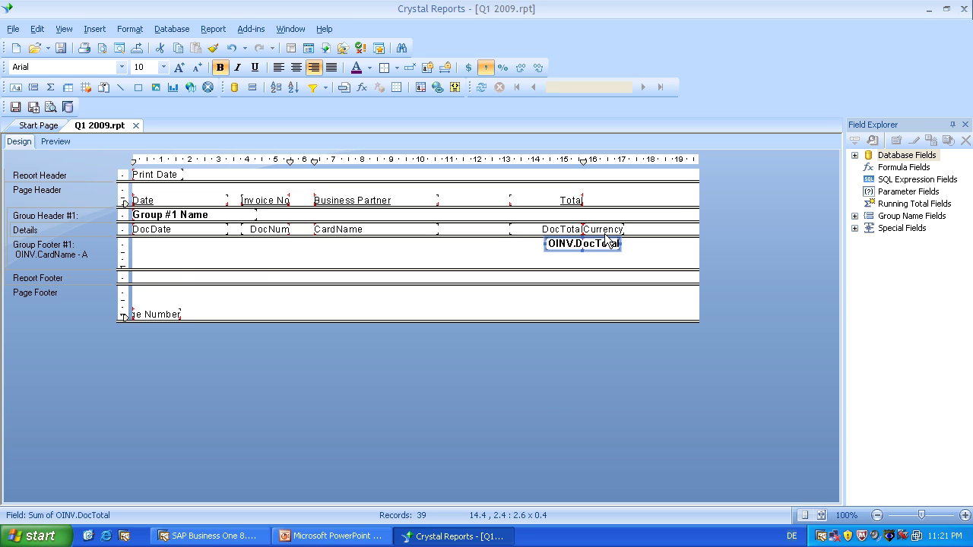
Draw a horizontal line across the full width of Group Footer #1
{"action": "left_click", "coordinate": [121, 88]}
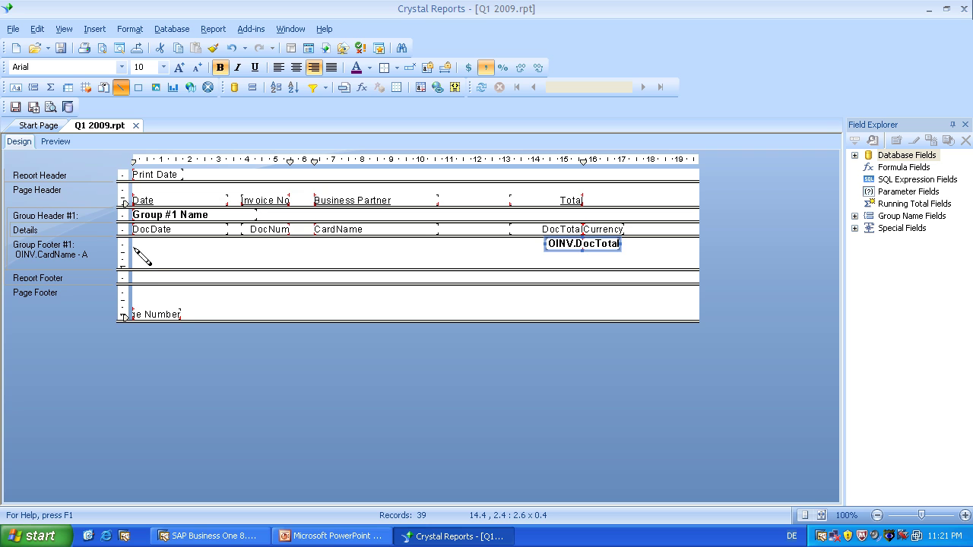
{"action": "mouse_move", "coordinate": [134, 251]}
{"action": "left_mouse_down"}
{"action": "mouse_move", "coordinate": [258, 259]}
{"action": "mouse_move", "coordinate": [635, 250]}
{"action": "mouse_move", "coordinate": [697, 265]}
{"action": "left_mouse_up"}
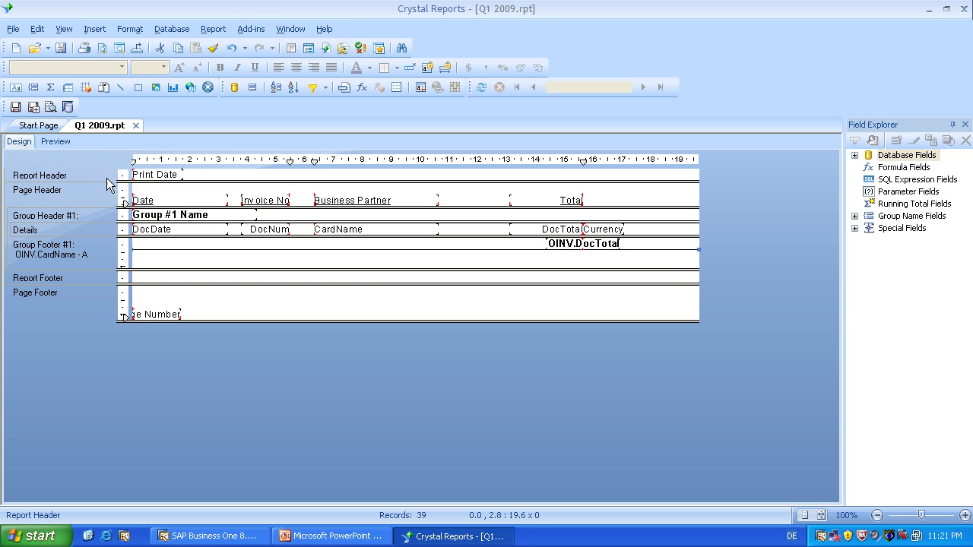
Drag CRD1 Street, City, ZipCode and Country into Group Footer #1, narrowing ZipCode
{"action": "left_click", "coordinate": [855, 157]}
{"action": "left_click", "coordinate": [869, 167]}
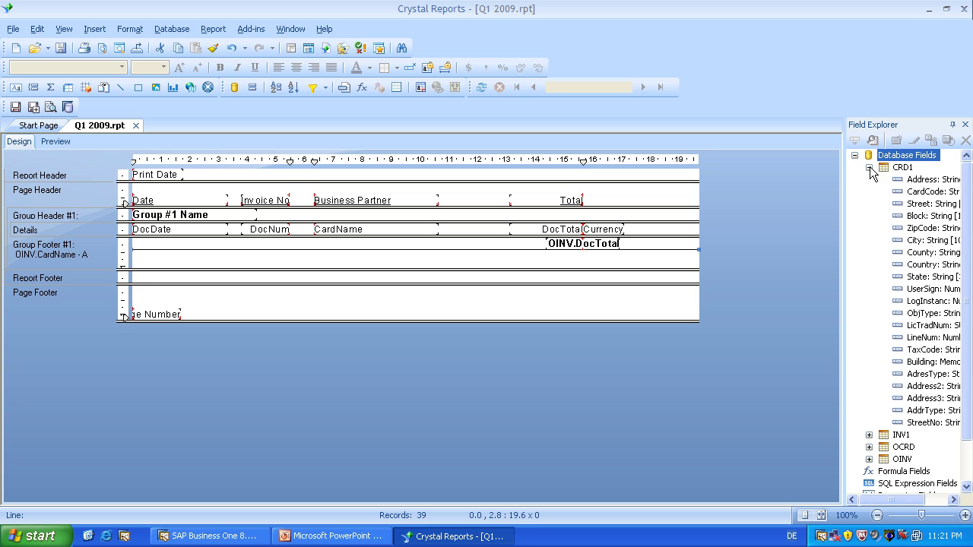
{"action": "left_click_drag", "start_coordinate": [928, 203], "coordinate": [156, 258]}
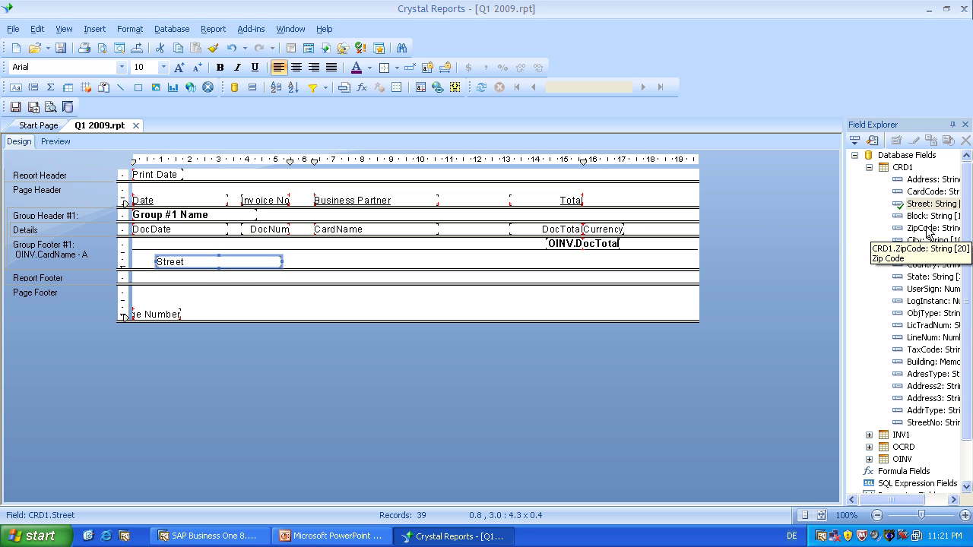
{"action": "left_click_drag", "start_coordinate": [925, 240], "coordinate": [338, 260]}
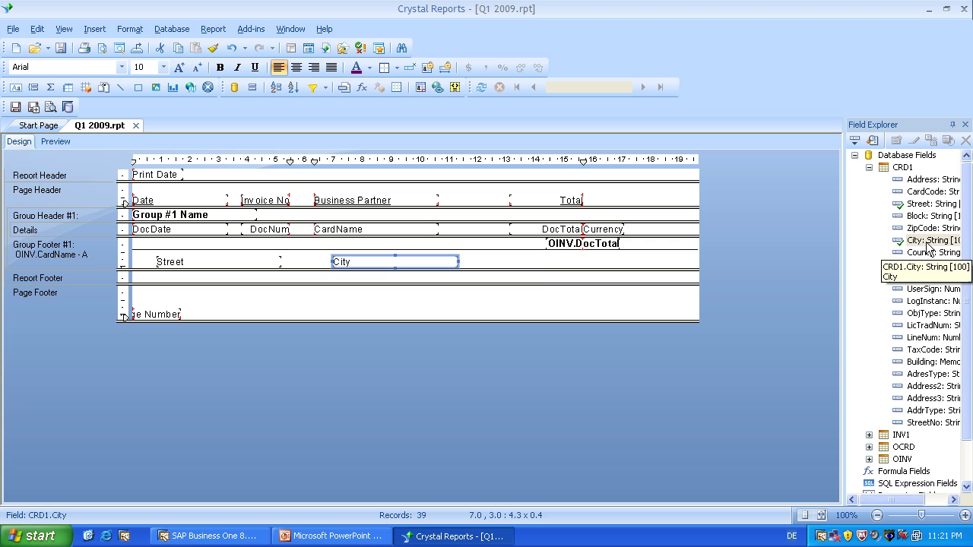
{"action": "left_click_drag", "start_coordinate": [919, 228], "coordinate": [500, 260]}
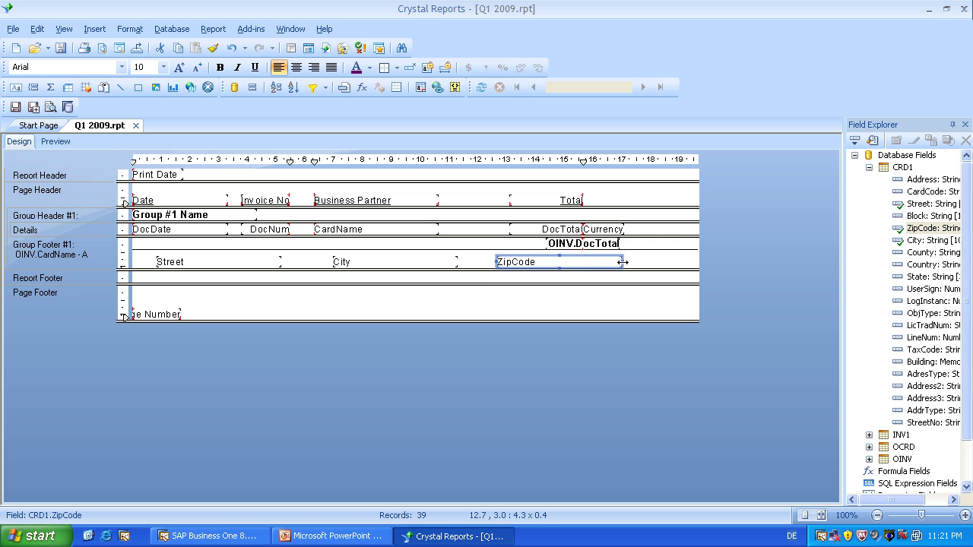
{"action": "left_click_drag", "start_coordinate": [622, 261], "coordinate": [570, 261]}
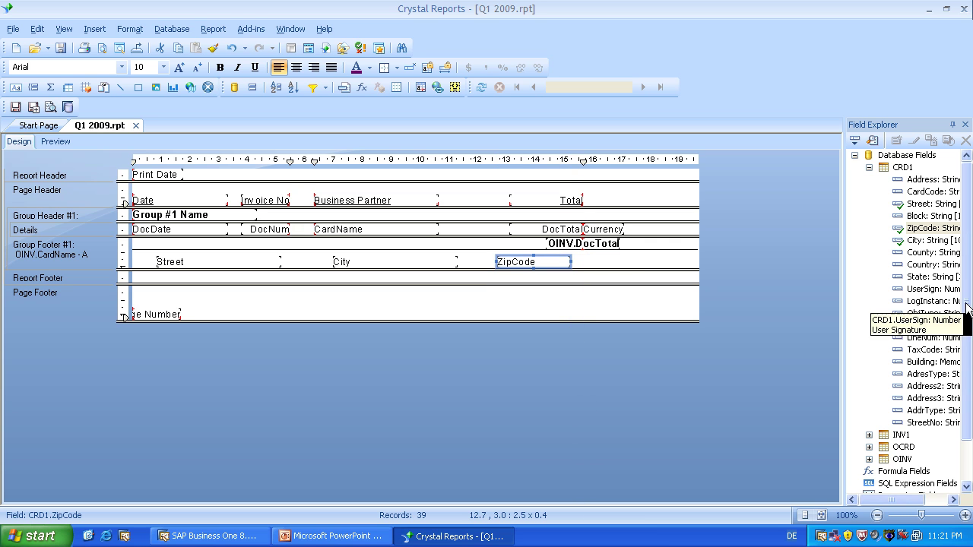
{"action": "left_click", "coordinate": [930, 265]}
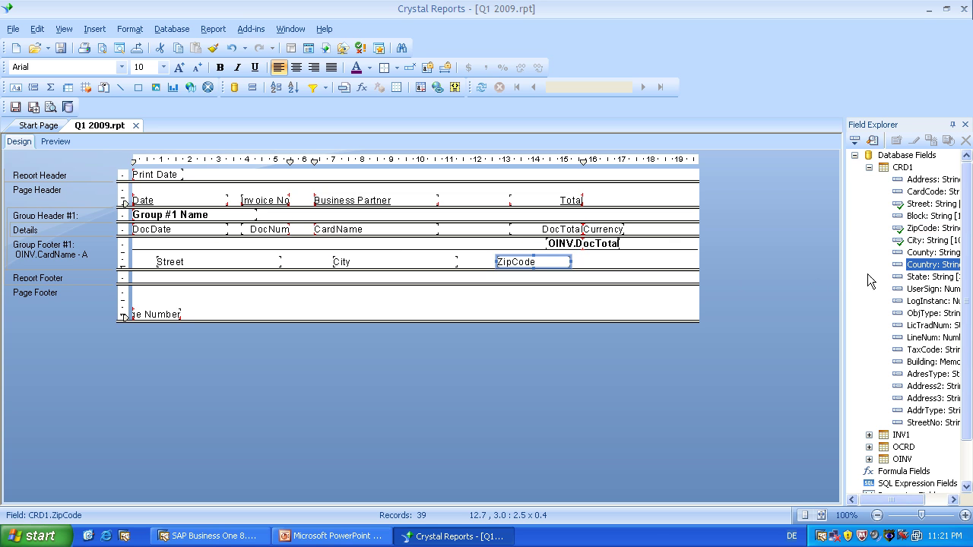
{"action": "left_click_drag", "start_coordinate": [930, 265], "coordinate": [673, 262]}
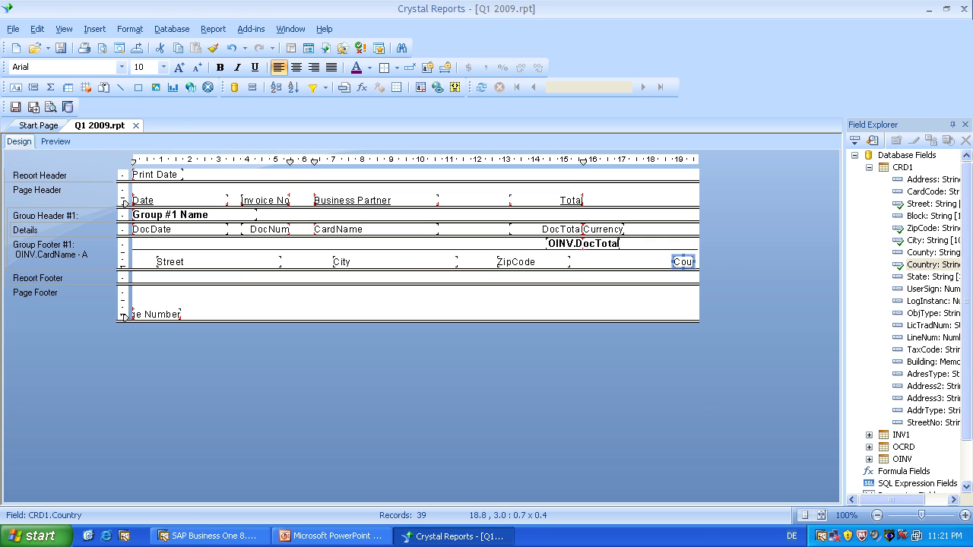
Nudge the Street field right, add a 'Street' text label before it, and draw the next label box
{"action": "left_click", "coordinate": [170, 264]}
{"action": "key", "text": "Right"}
{"action": "key", "text": "Right"}
{"action": "key", "text": "Right"}
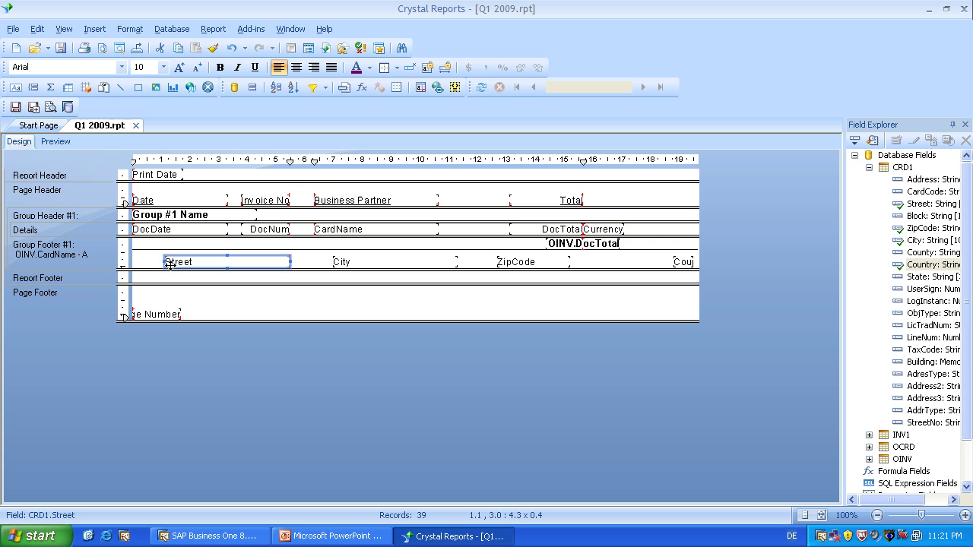
{"action": "left_click", "coordinate": [15, 88]}
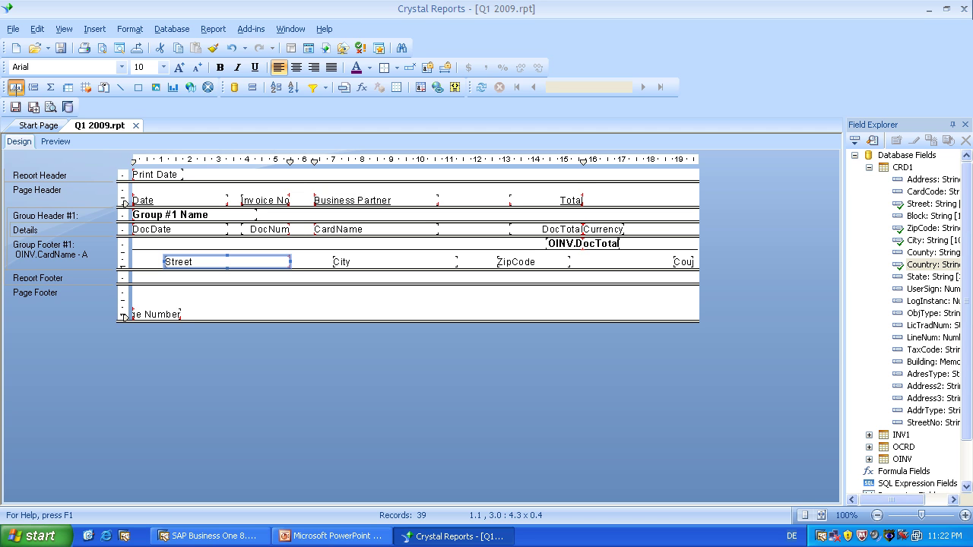
{"action": "left_click", "coordinate": [15, 88]}
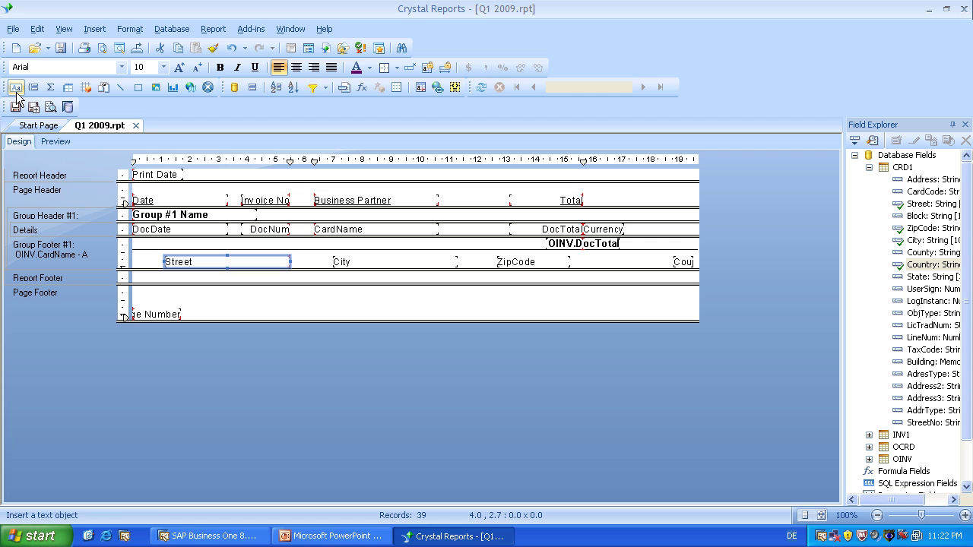
{"action": "left_click", "coordinate": [15, 88]}
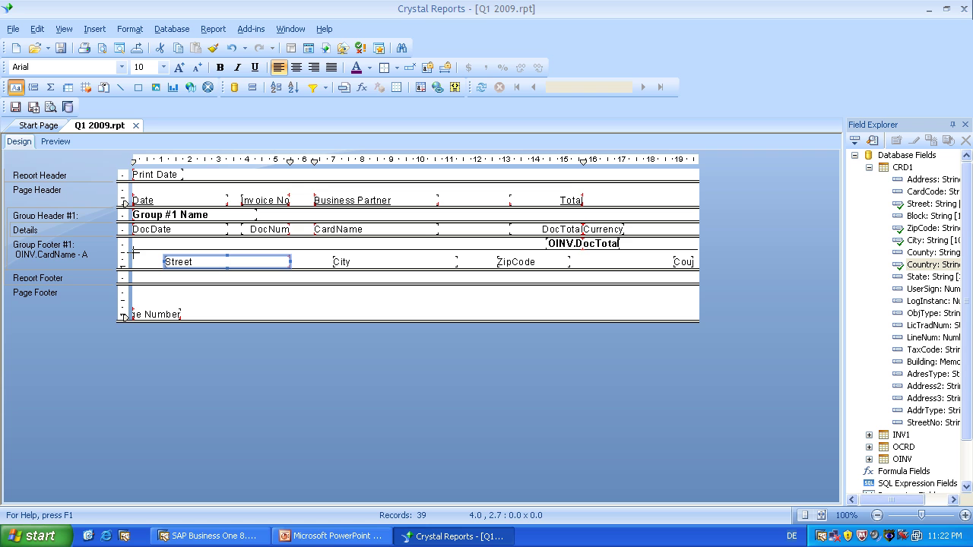
{"action": "left_click_drag", "start_coordinate": [134, 258], "coordinate": [164, 269]}
{"action": "type", "text": "St"}
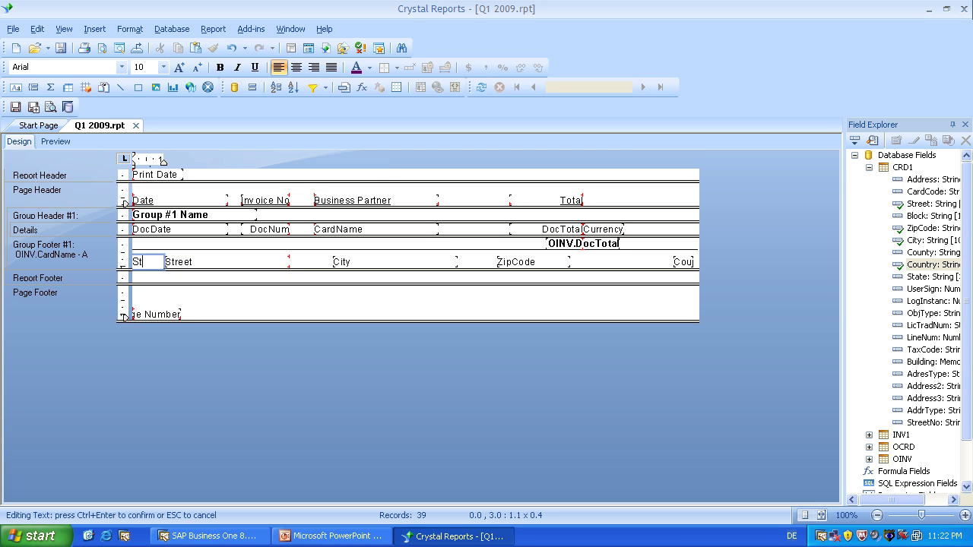
{"action": "type", "text": "reet:"}
{"action": "left_click", "coordinate": [315, 275]}
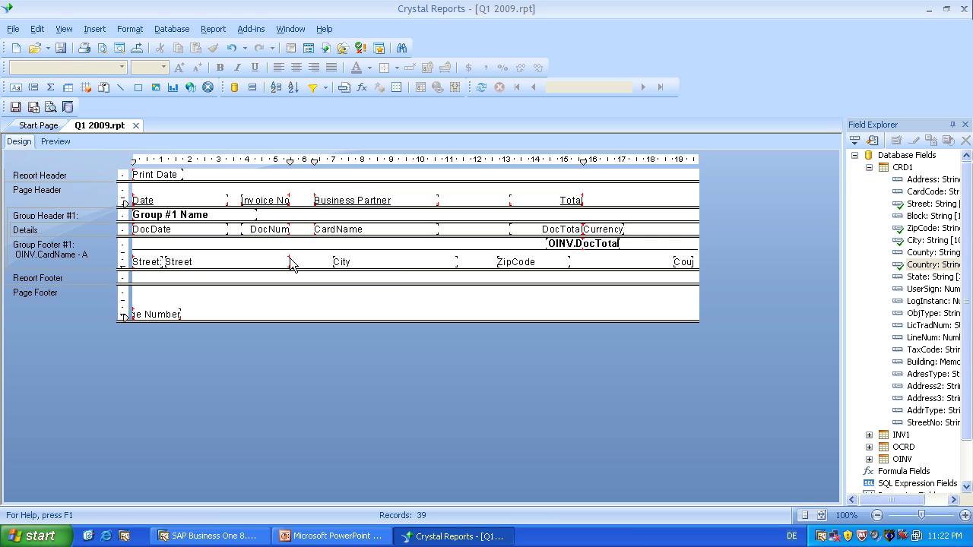
{"action": "left_click", "coordinate": [15, 87]}
{"action": "left_click_drag", "start_coordinate": [289, 256], "coordinate": [327, 270]}
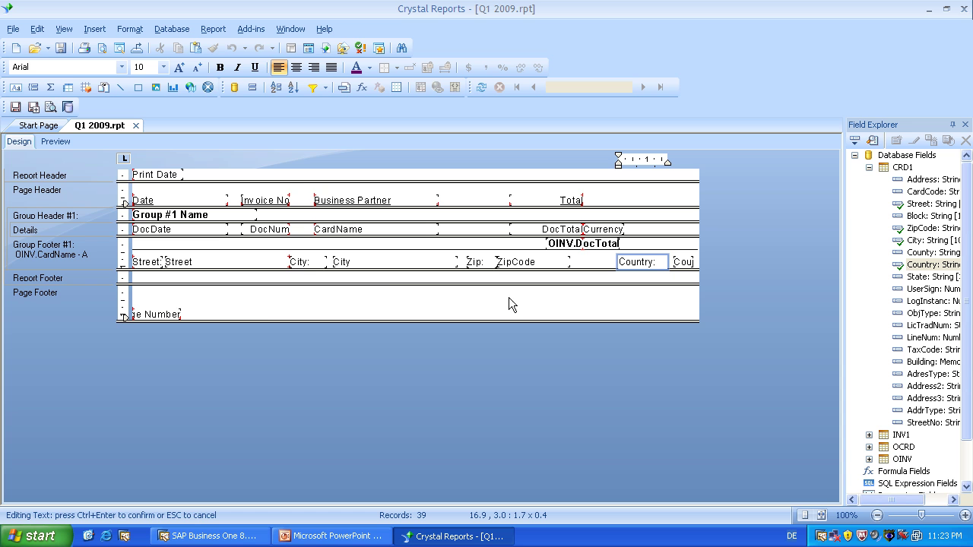
Finish the Country: label, then in Preview left-align the 15,907.50 group total
{"action": "left_click", "coordinate": [232, 323]}
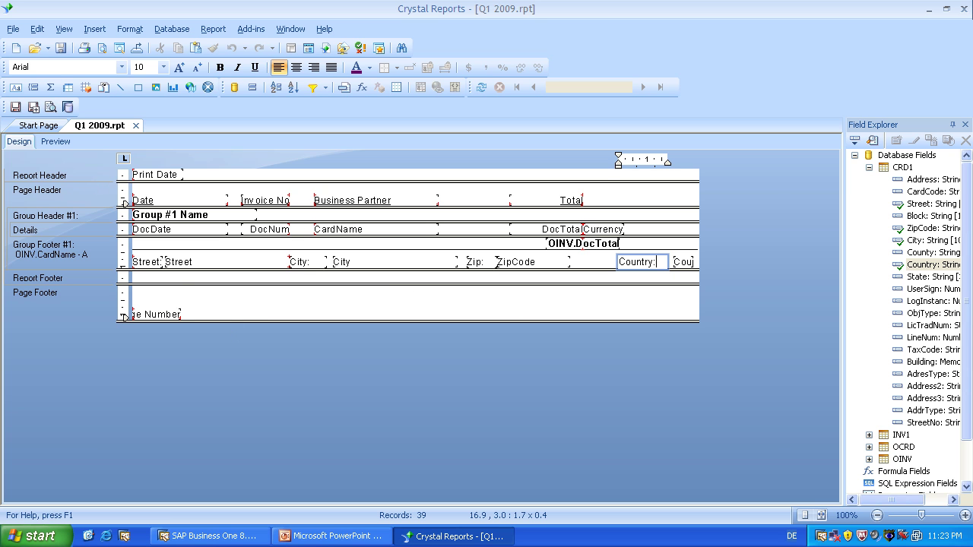
{"action": "left_click", "coordinate": [53, 141]}
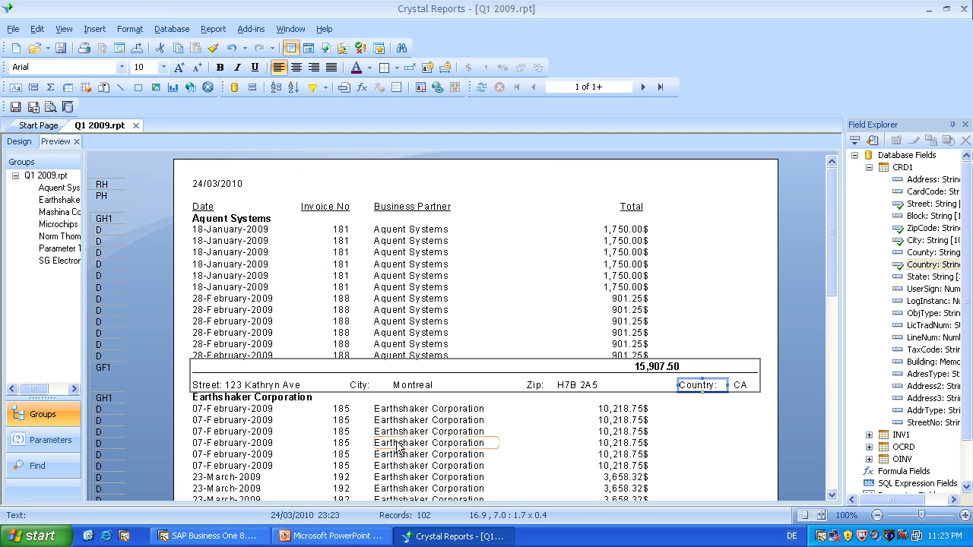
{"action": "left_click", "coordinate": [556, 451]}
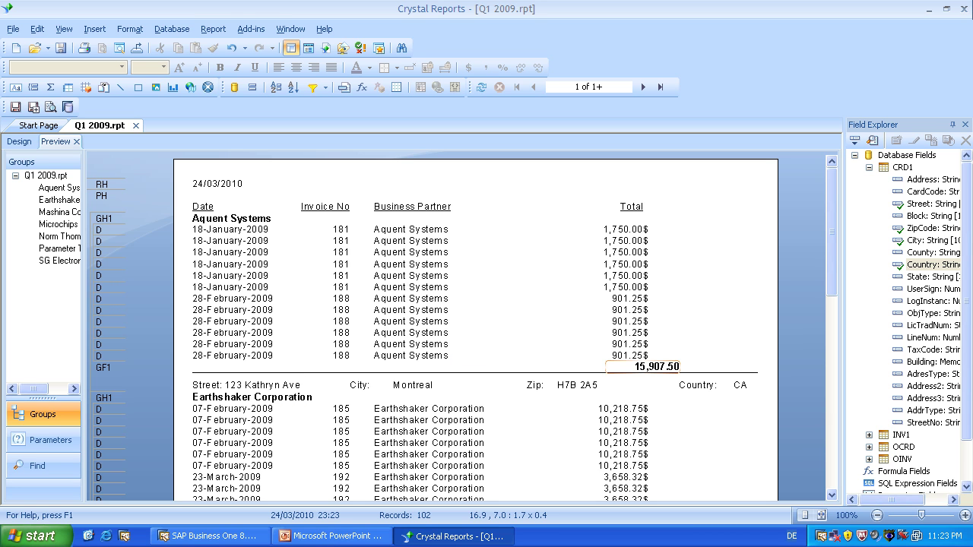
{"action": "left_click", "coordinate": [669, 366]}
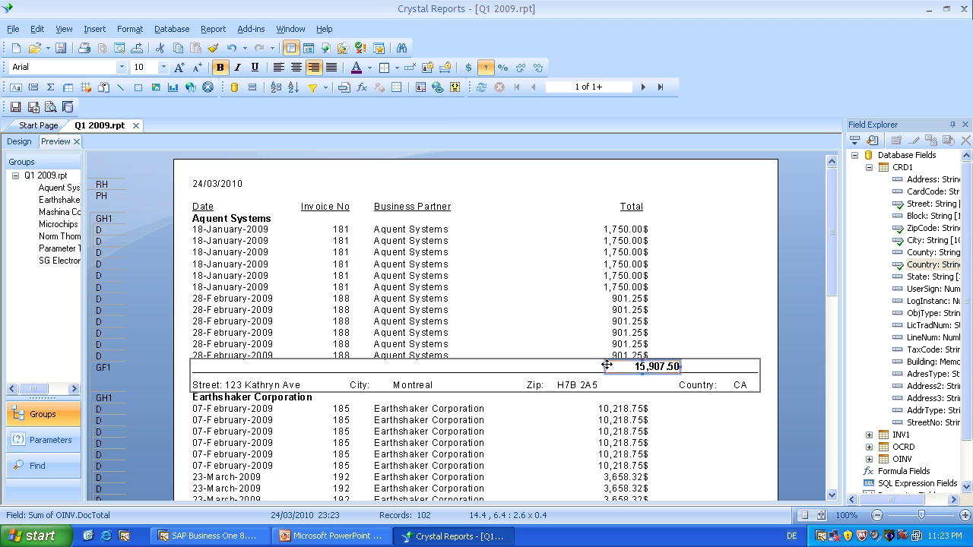
{"action": "left_click", "coordinate": [278, 67]}
{"action": "left_click", "coordinate": [722, 475]}
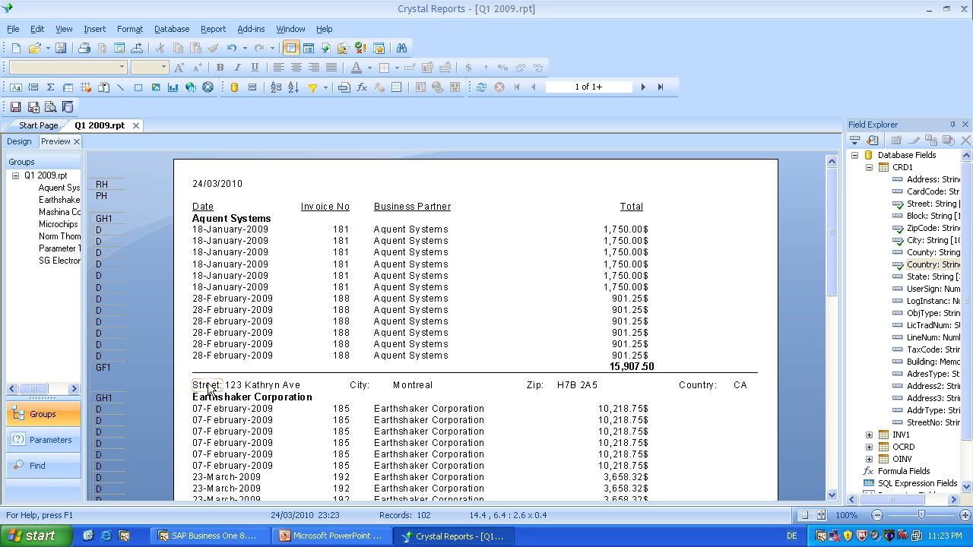
Lower the Group Footer #1 bottom boundary slightly in Design, then return to Preview
{"action": "left_click", "coordinate": [31, 145]}
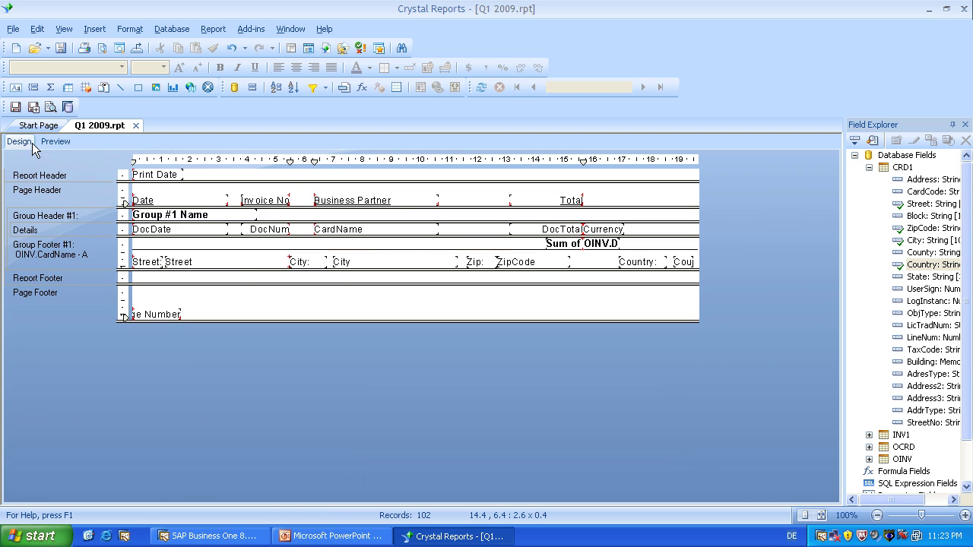
{"action": "left_click_drag", "start_coordinate": [224, 271], "coordinate": [223, 278]}
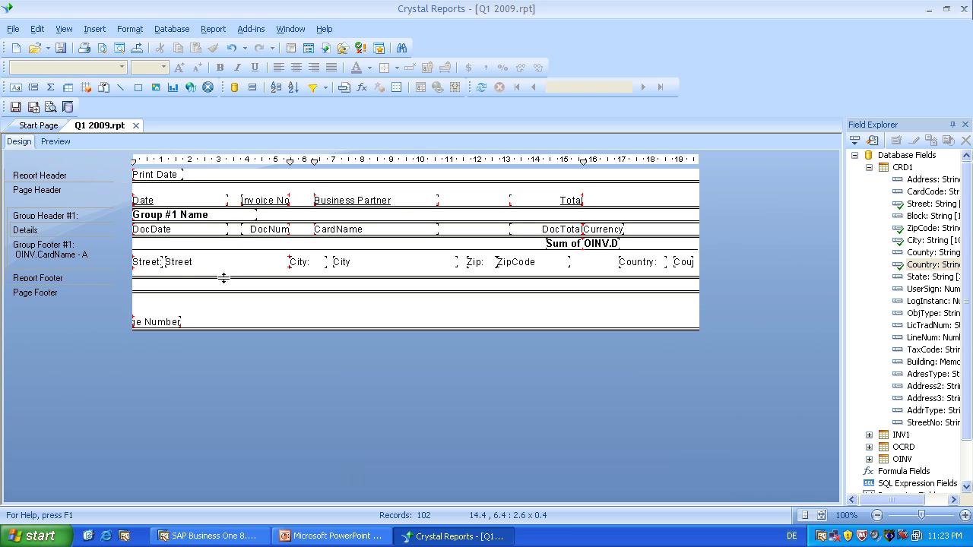
{"action": "left_click", "coordinate": [53, 142]}
{"action": "left_click", "coordinate": [224, 335]}
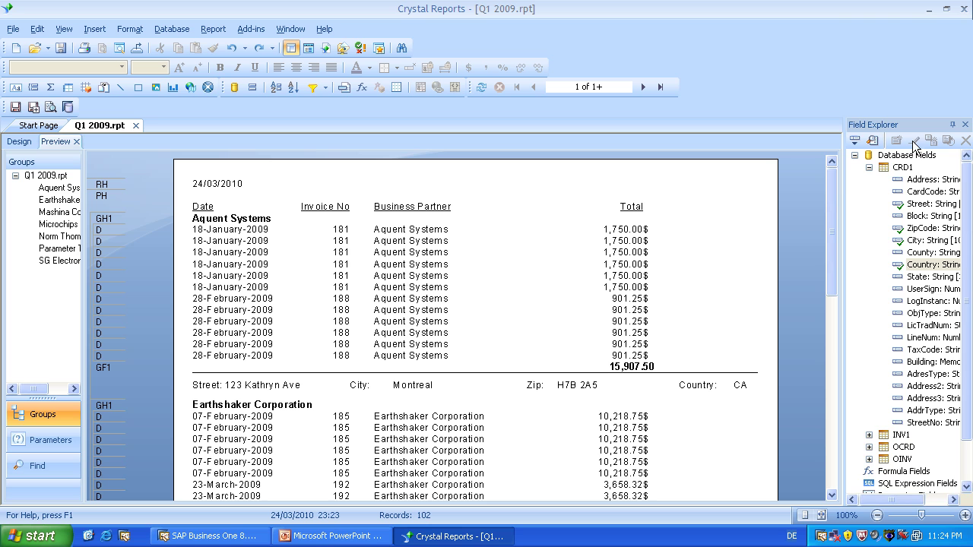
Add a new parameter field named 'Data range' with type Date
{"action": "left_click", "coordinate": [869, 167]}
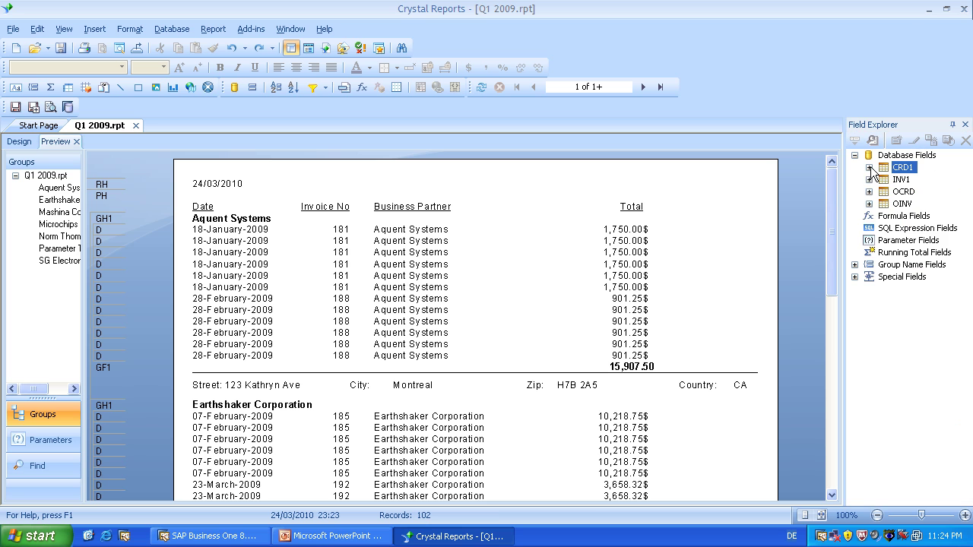
{"action": "right_click", "coordinate": [875, 234]}
{"action": "right_click", "coordinate": [870, 249]}
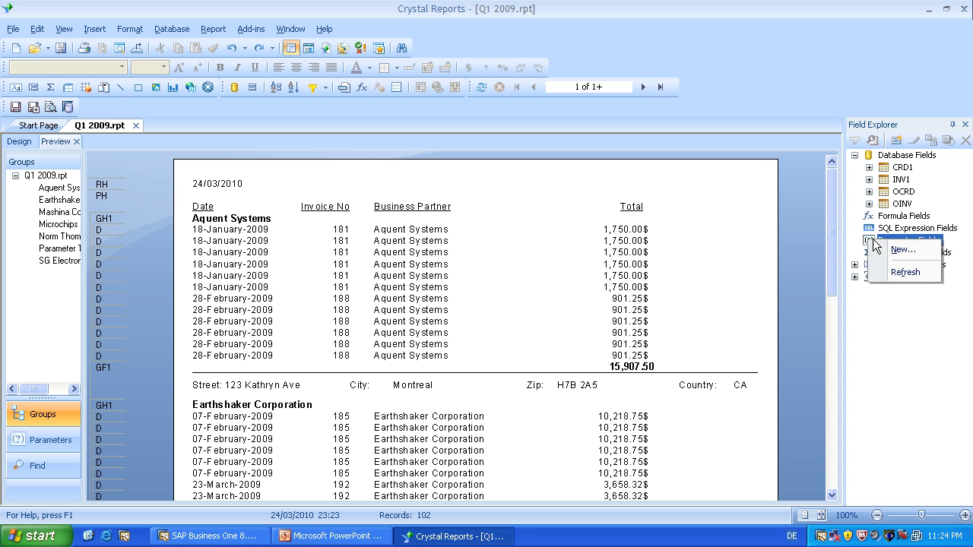
{"action": "left_click", "coordinate": [905, 258]}
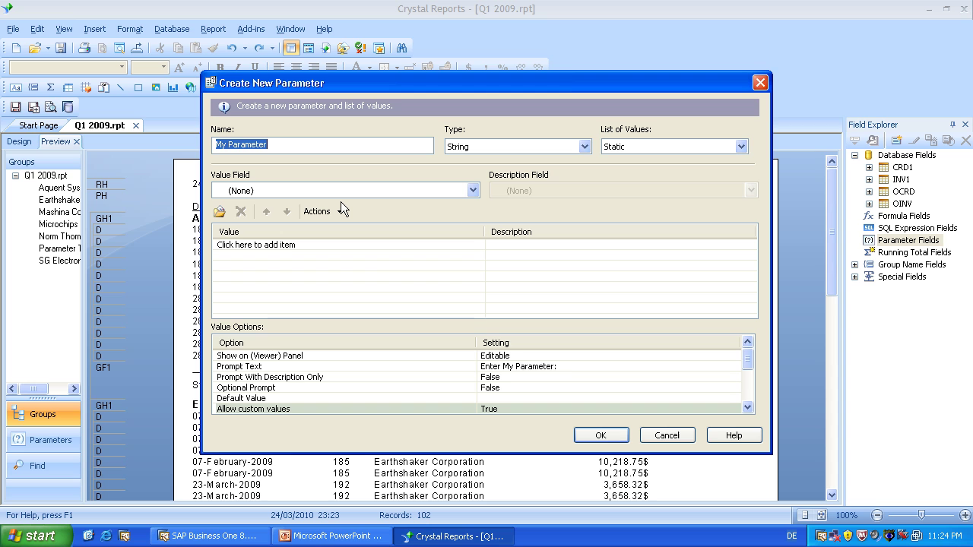
{"action": "type", "text": "Data"}
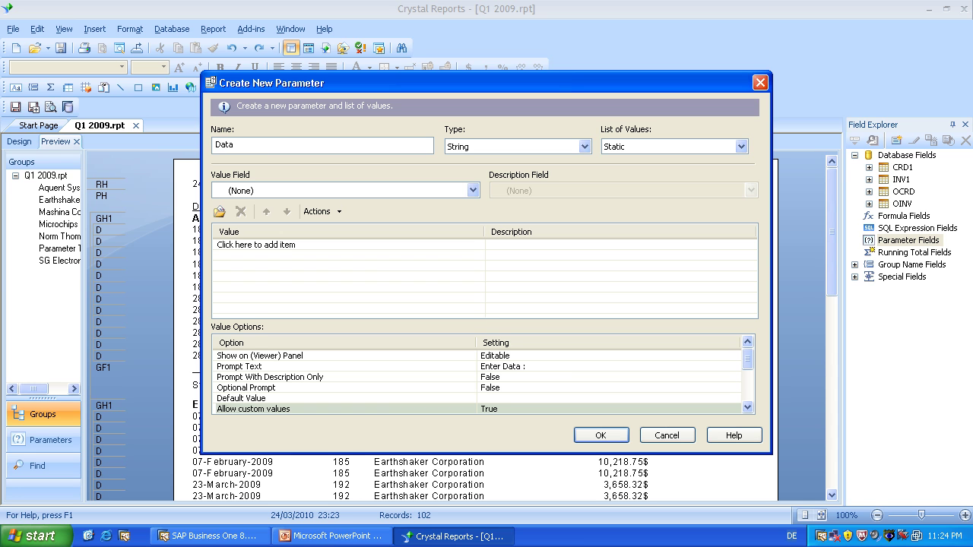
{"action": "type", "text": "range"}
{"action": "left_click", "coordinate": [548, 142]}
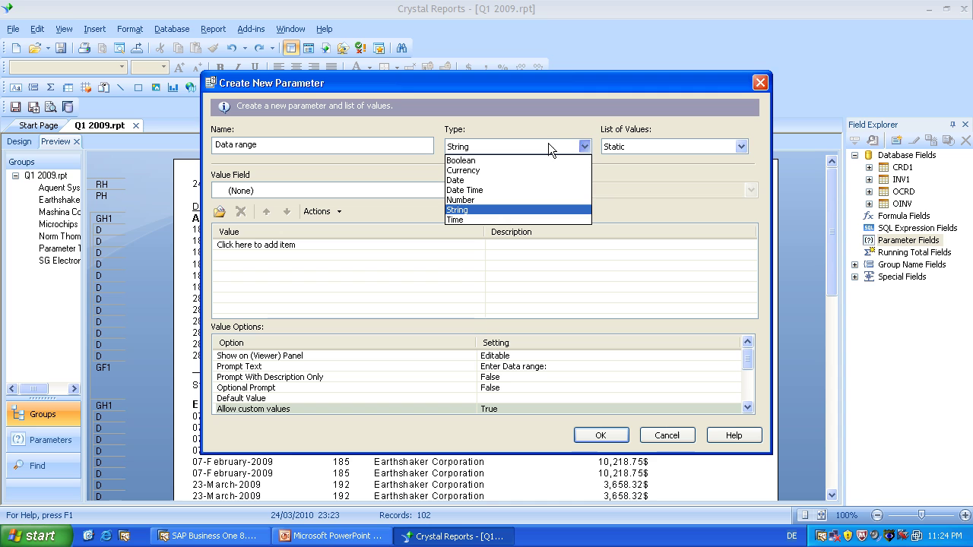
{"action": "left_click", "coordinate": [516, 177]}
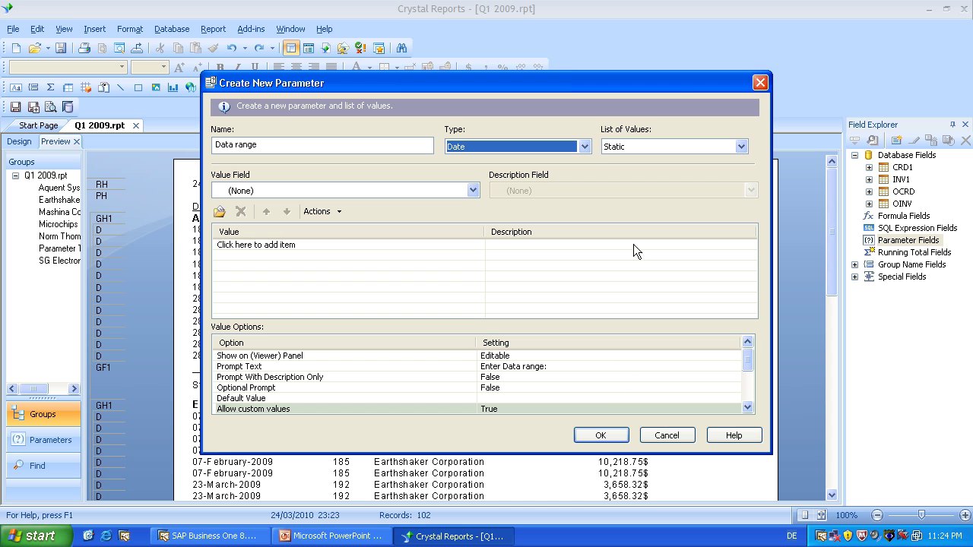
{"action": "left_click", "coordinate": [596, 435]}
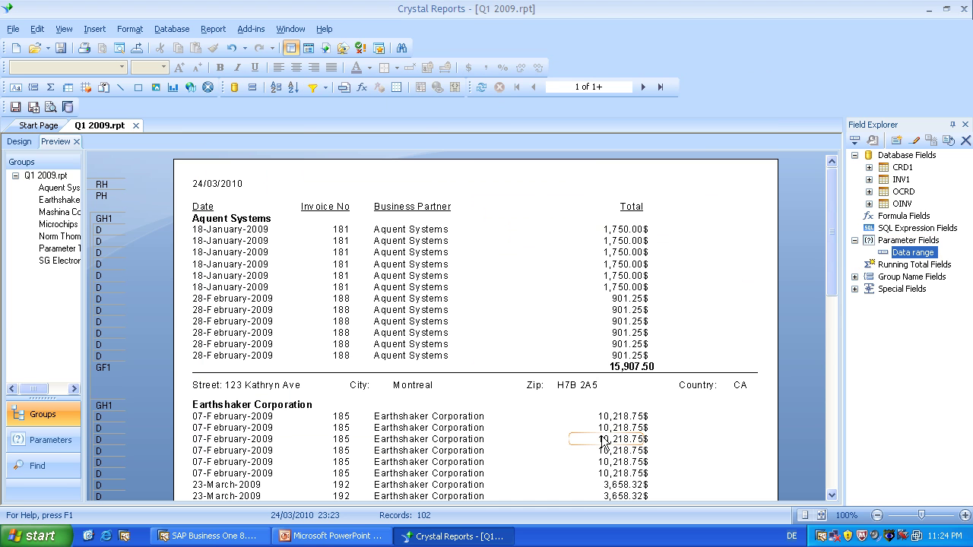
Add a new parameter field named 'Postcode', keeping type String
{"action": "right_click", "coordinate": [880, 240]}
{"action": "left_click", "coordinate": [897, 250]}
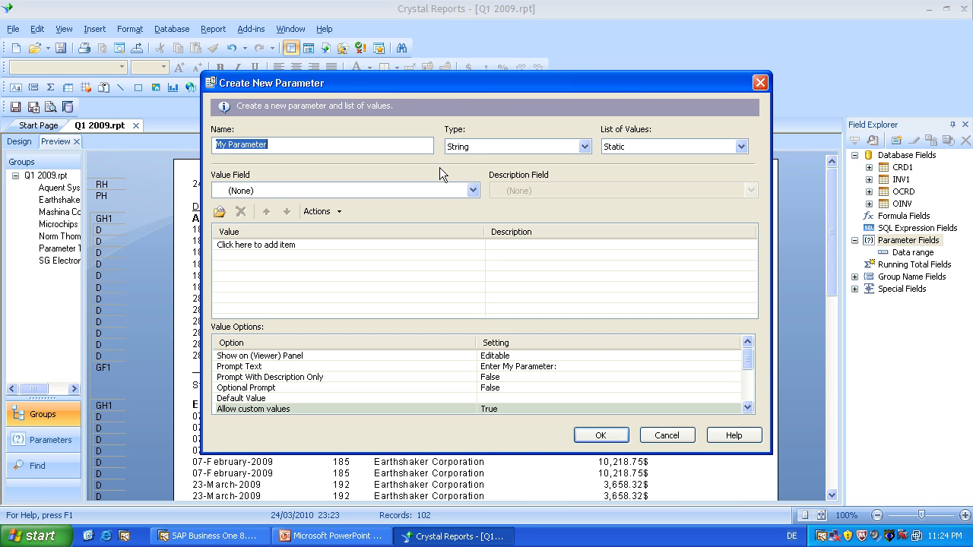
{"action": "type", "text": "Postcode"}
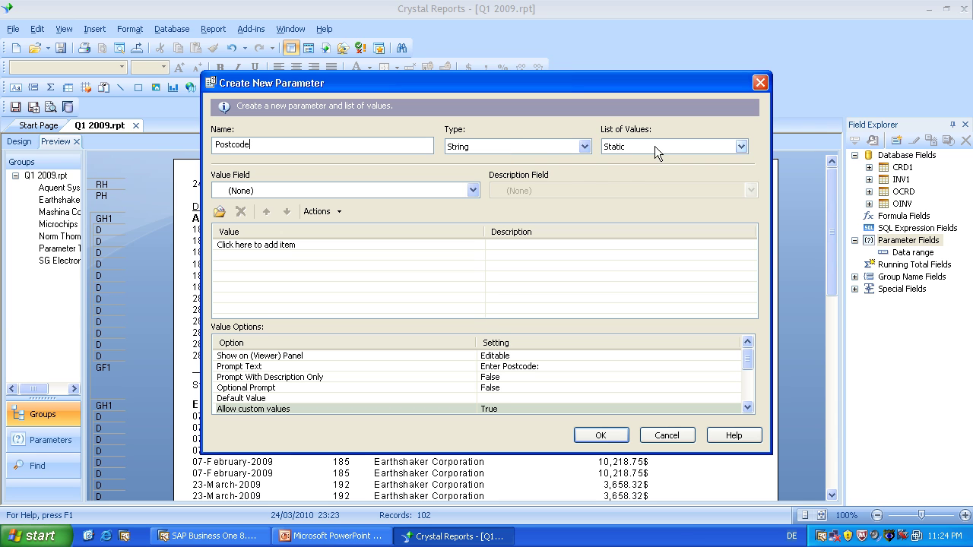
{"action": "left_click", "coordinate": [600, 435]}
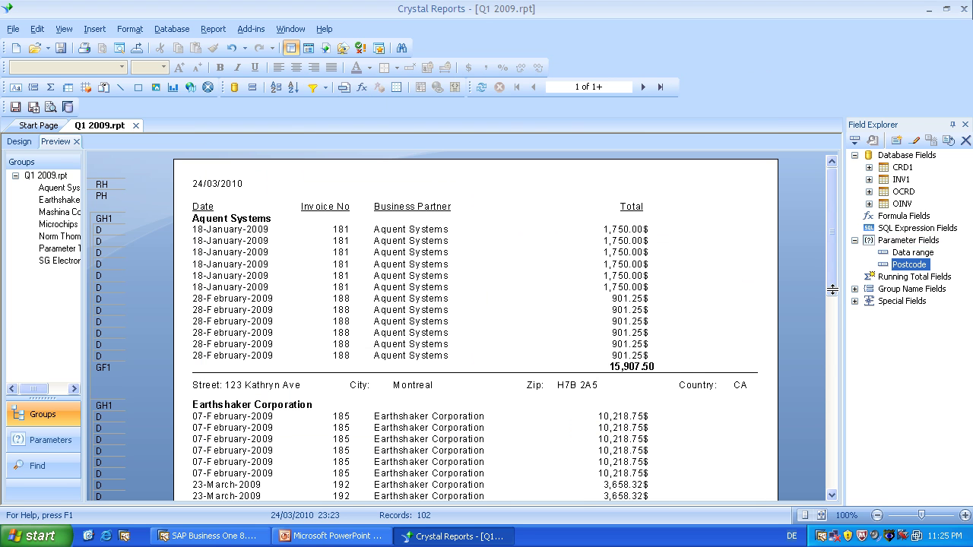
Edit the Data range parameter to set Allow range values to True
{"action": "right_click", "coordinate": [915, 254]}
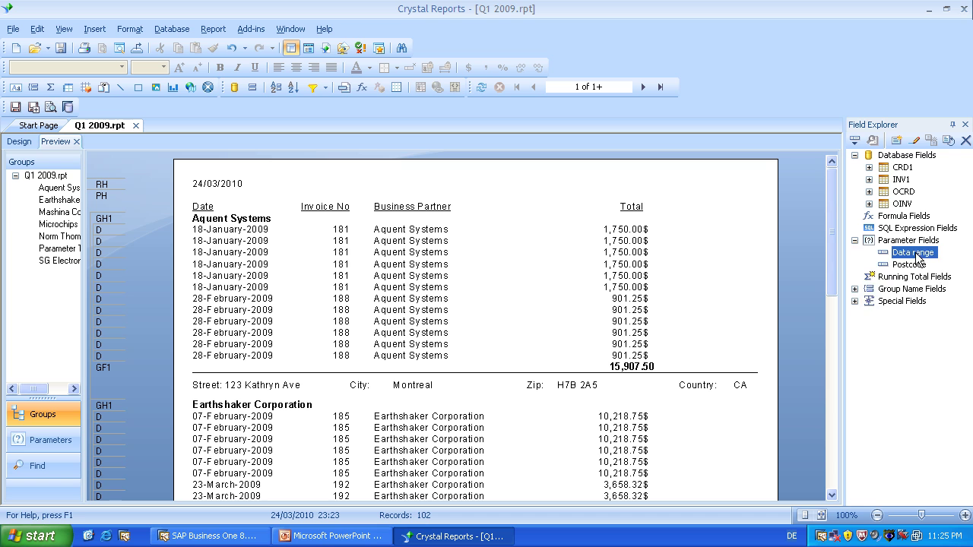
{"action": "left_click", "coordinate": [896, 264]}
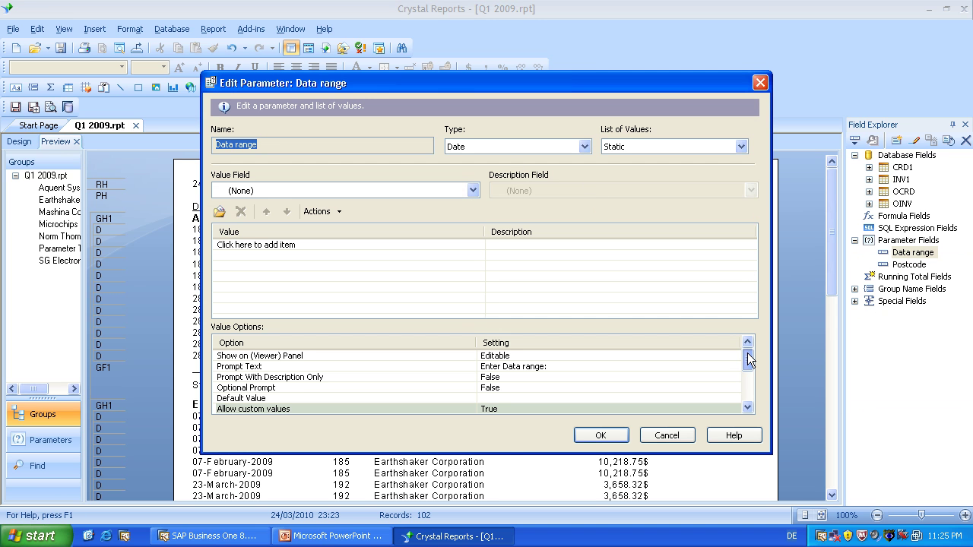
{"action": "left_click_drag", "start_coordinate": [747, 352], "coordinate": [748, 390]}
{"action": "left_click", "coordinate": [490, 378]}
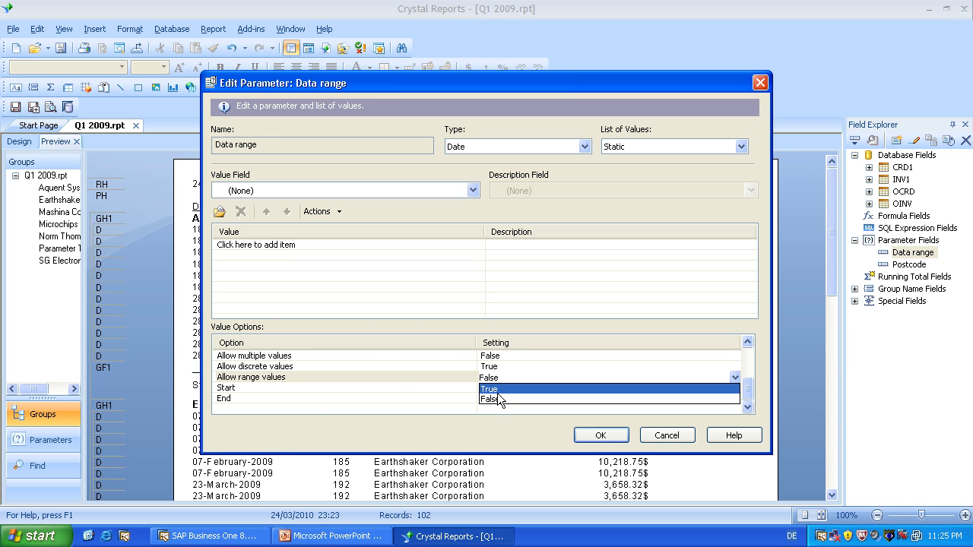
{"action": "left_click", "coordinate": [498, 390]}
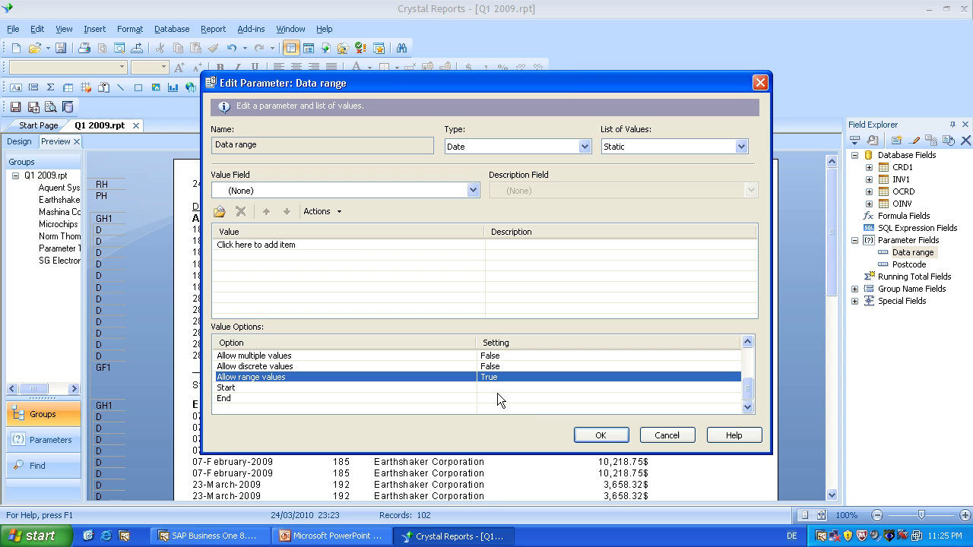
{"action": "left_click", "coordinate": [600, 435]}
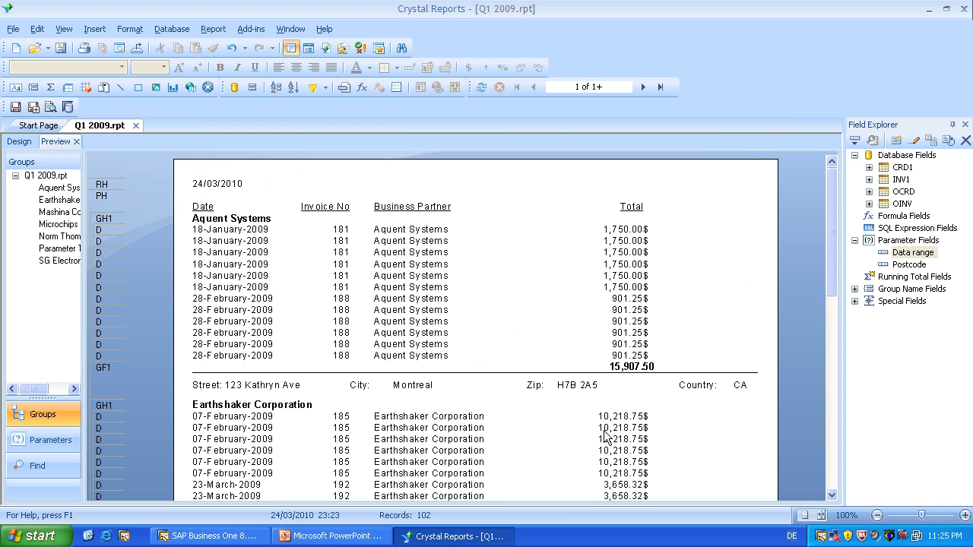
Open the OINV.DocDate 18/01/2009–28/03/2009 record filter in the Record Selection Formula Editor
{"action": "left_click", "coordinate": [314, 90]}
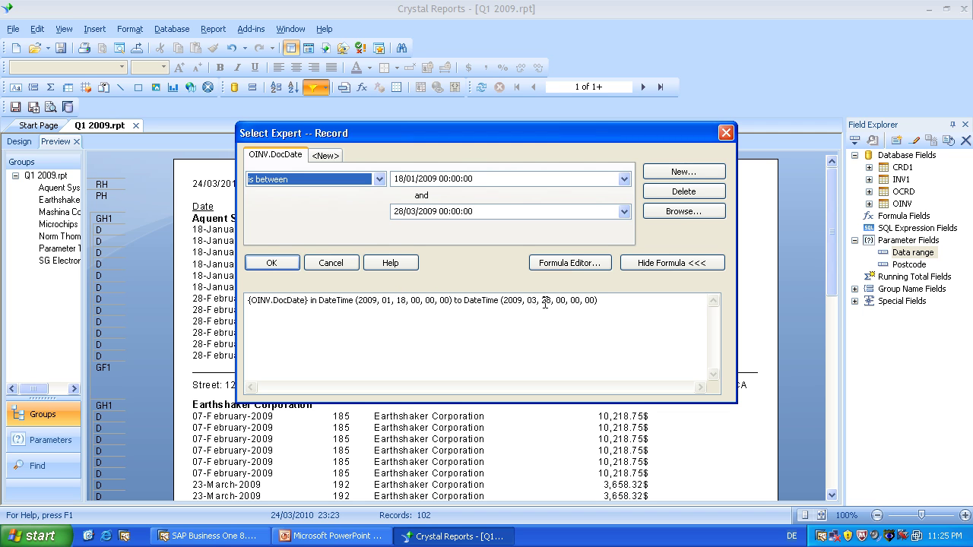
{"action": "left_click", "coordinate": [585, 301]}
{"action": "left_click", "coordinate": [553, 260]}
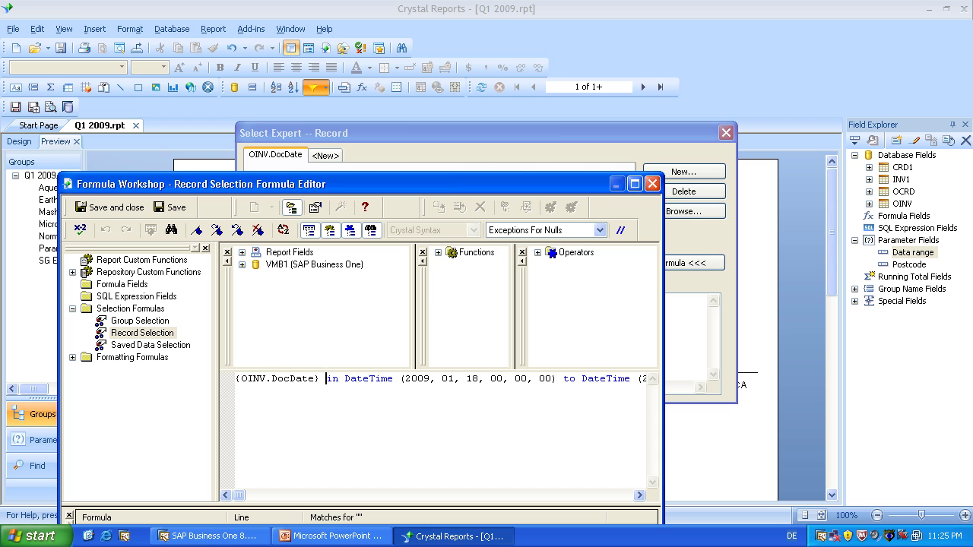
Replace the hard-coded date range so OINV.DocDate = {?Data range}
{"action": "key", "text": "shift+Right"}
{"action": "key", "text": "shift+Right"}
{"action": "key", "text": "shift+Right"}
{"action": "key", "text": "shift+Right"}
{"action": "key", "text": "shift+Right"}
{"action": "key", "text": "shift+Right"}
{"action": "key", "text": "shift+Right"}
{"action": "key", "text": "shift+Right"}
{"action": "key", "text": "shift+Right"}
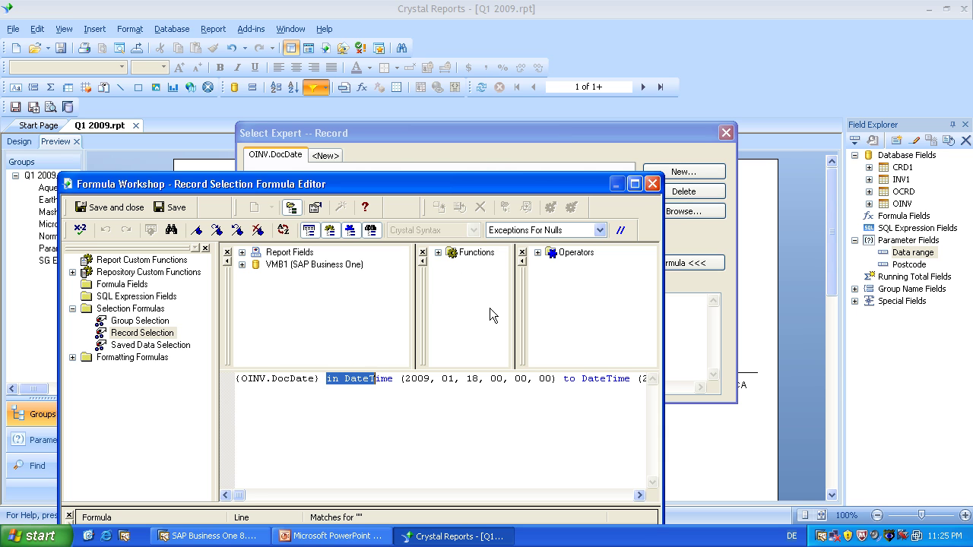
{"action": "key", "text": "shift+End"}
{"action": "key", "text": "Delete"}
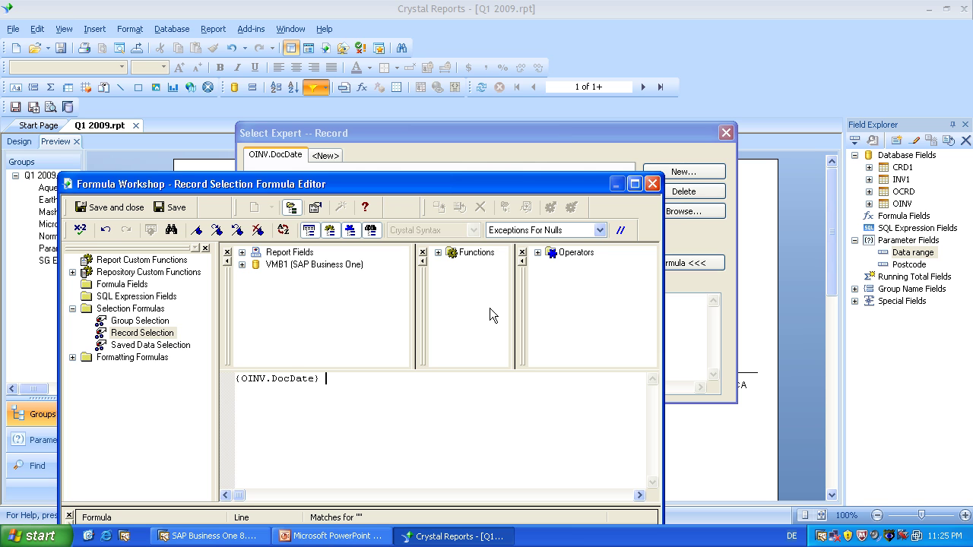
{"action": "type", "text": "="}
{"action": "left_click", "coordinate": [242, 252]}
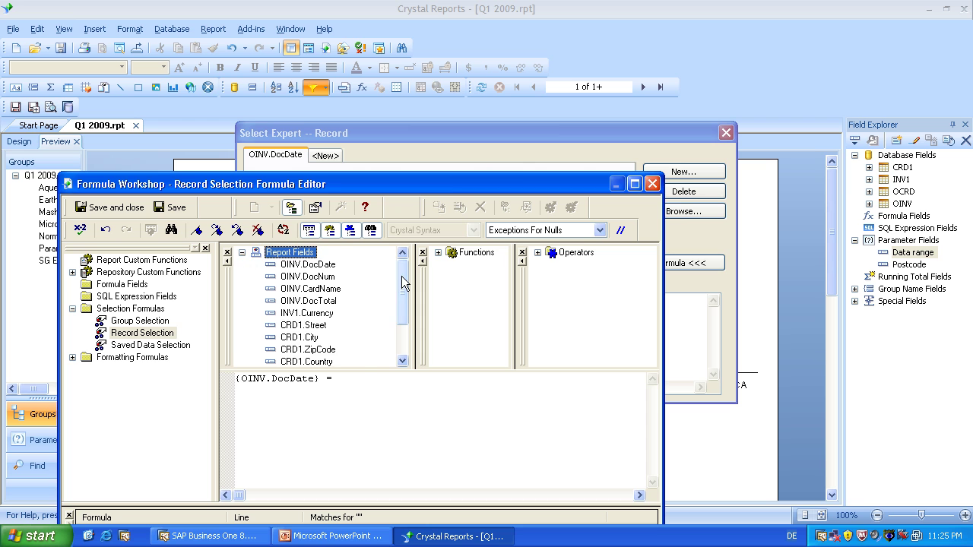
{"action": "scroll", "coordinate": [323, 331], "scroll_direction": "down", "scroll_amount": 2}
{"action": "double_click", "coordinate": [318, 326]}
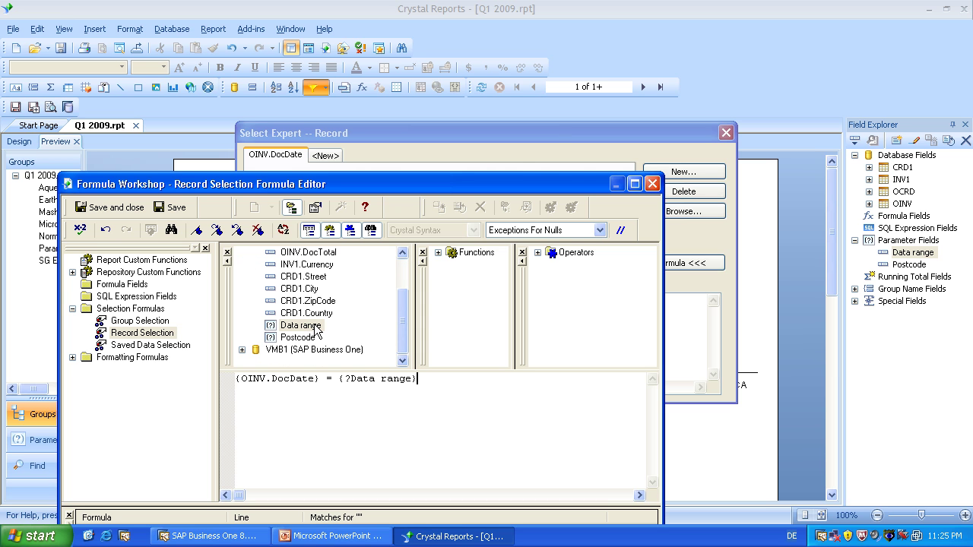
{"action": "type", "text": "and"}
{"action": "key", "text": "Return"}
Add the condition CRD1.ZipCode = {?Postcode} to the selection formula
{"action": "double_click", "coordinate": [306, 302]}
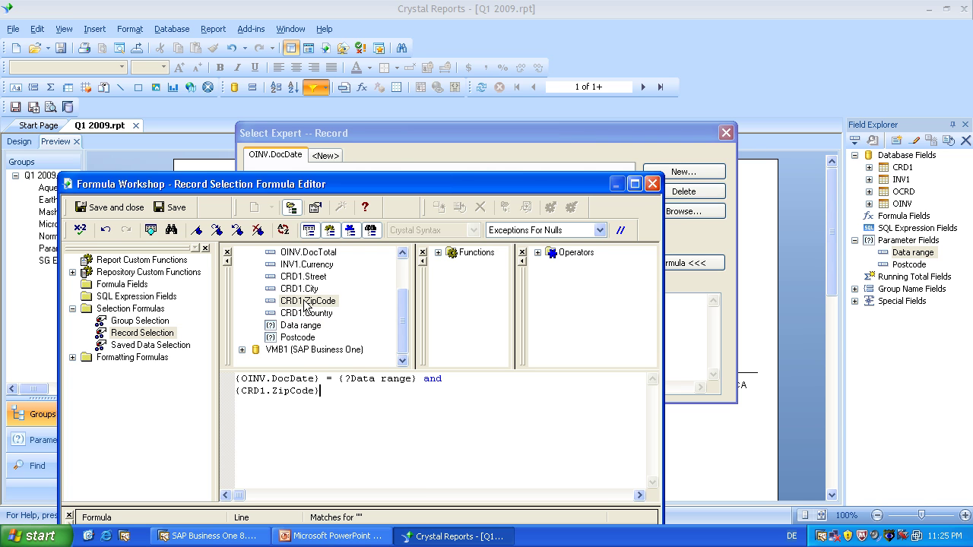
{"action": "type", "text": "="}
{"action": "double_click", "coordinate": [293, 339]}
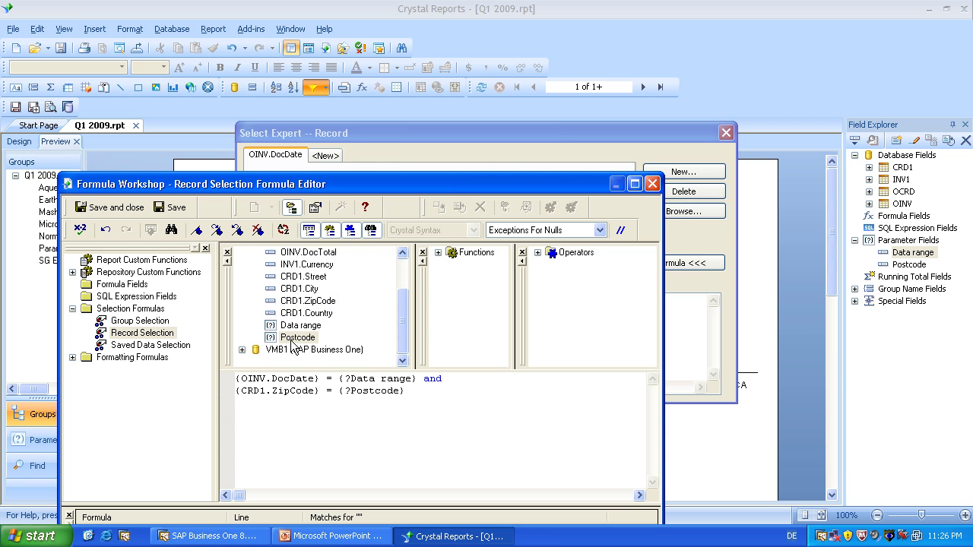
{"action": "type", "text": "and"}
{"action": "key", "text": "Return"}
Add OCRD.CardType = 'c', check the formula for errors, and save it
{"action": "type", "text": "{"}
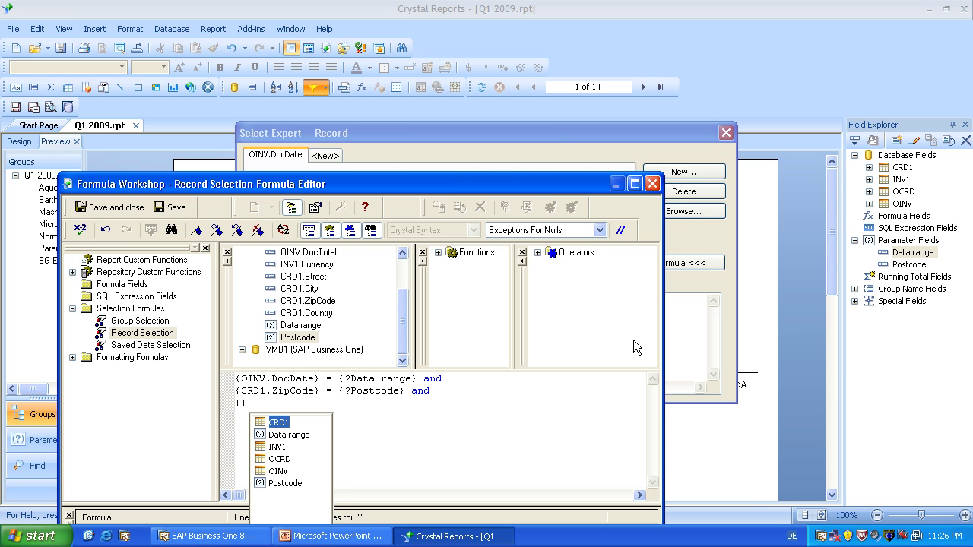
{"action": "type", "text": "OC"}
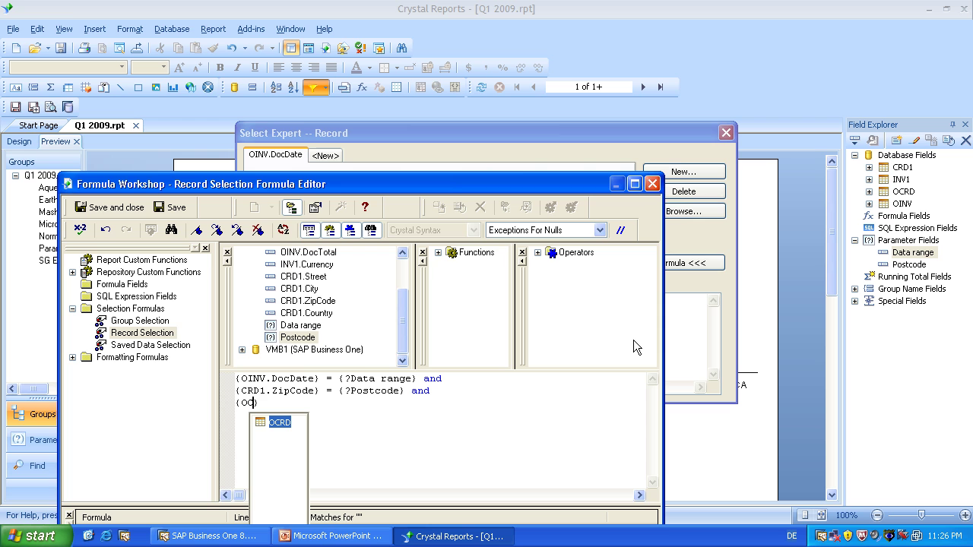
{"action": "type", "text": "RD."}
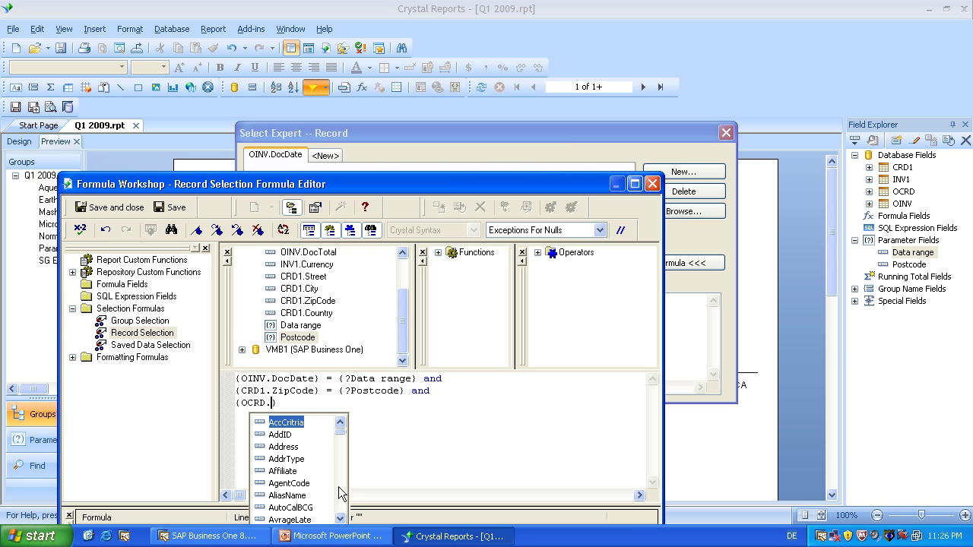
{"action": "type", "text": "cardt"}
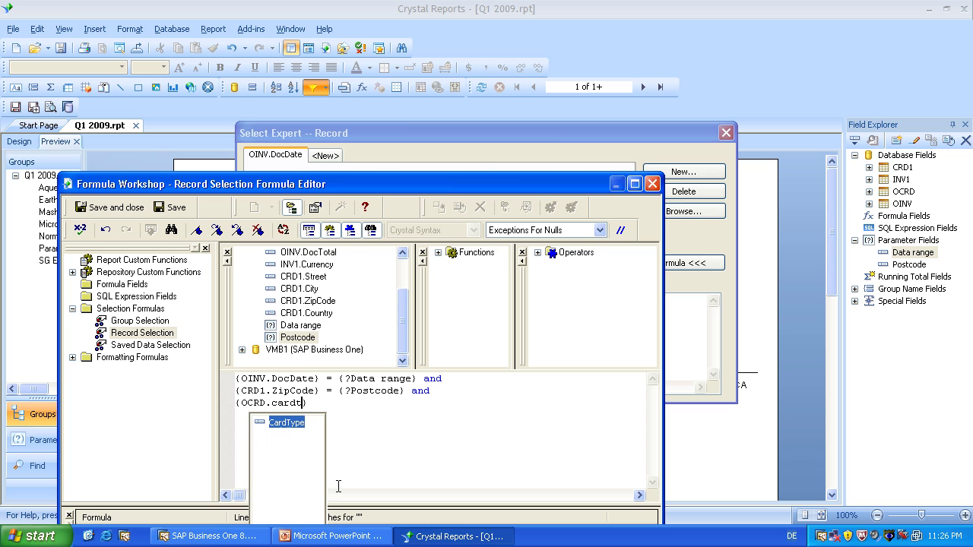
{"action": "double_click", "coordinate": [287, 423]}
{"action": "type", "text": "="}
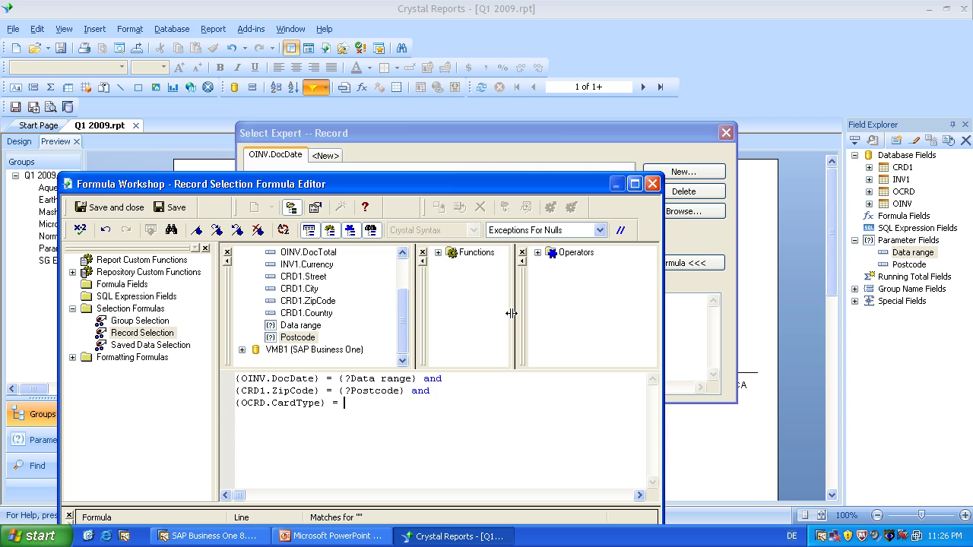
{"action": "type", "text": " 'c'"}
{"action": "left_click", "coordinate": [81, 231]}
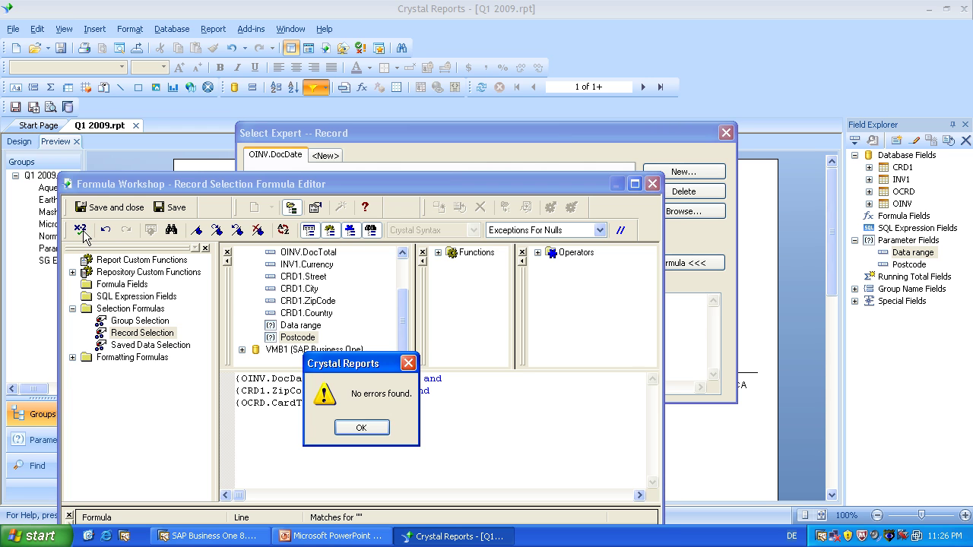
{"action": "left_click", "coordinate": [372, 425]}
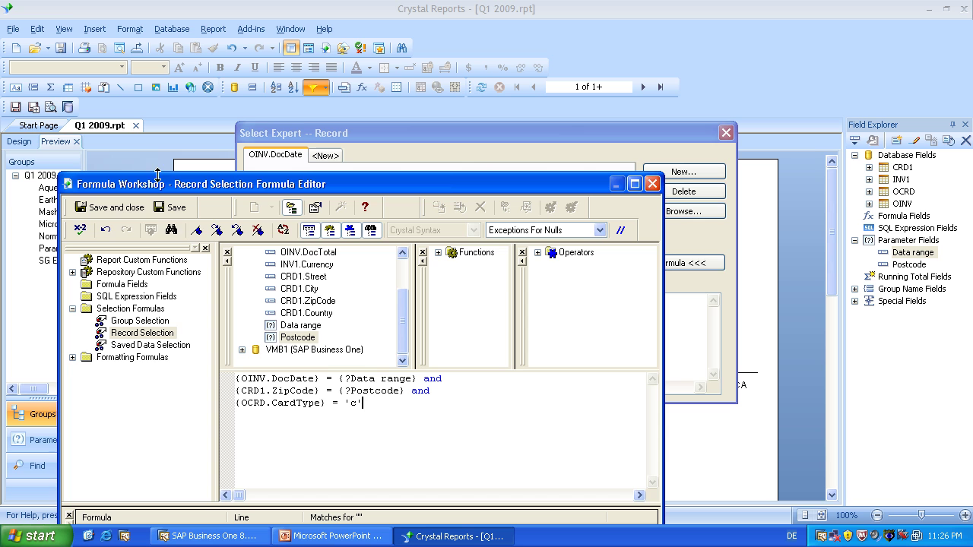
{"action": "left_click", "coordinate": [114, 208]}
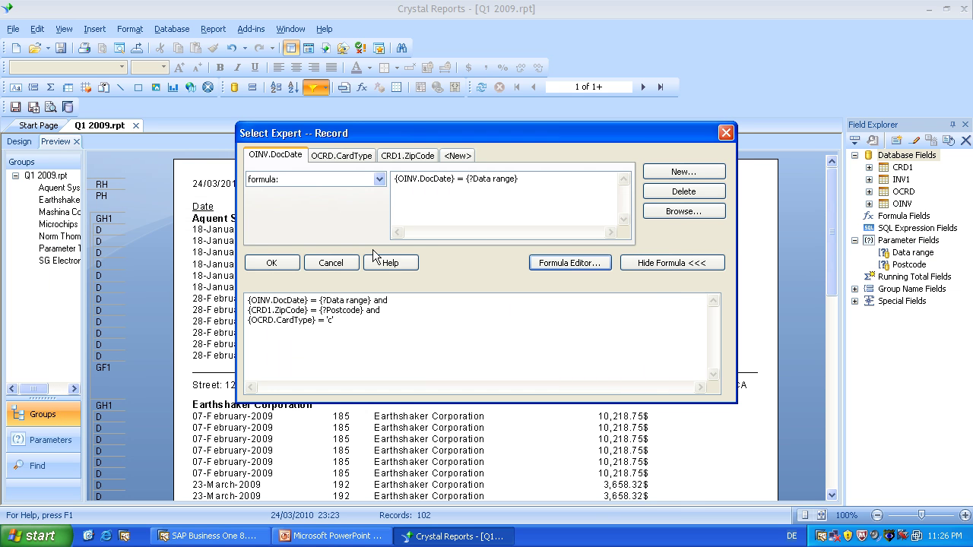
Apply the selection, set Data range 24/3/2009 to 24/3/2010, and start entering postcode 19083
{"action": "left_click", "coordinate": [267, 262]}
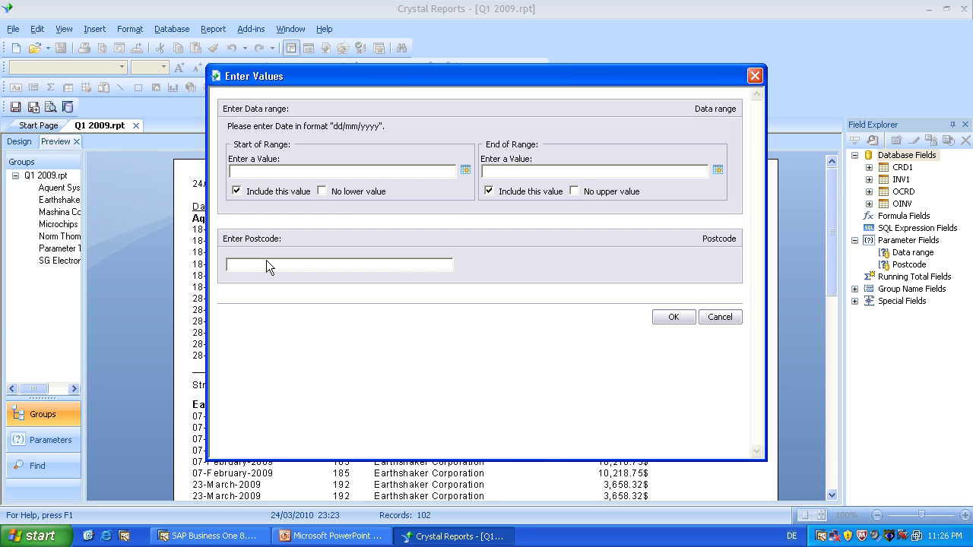
{"action": "left_click", "coordinate": [465, 170]}
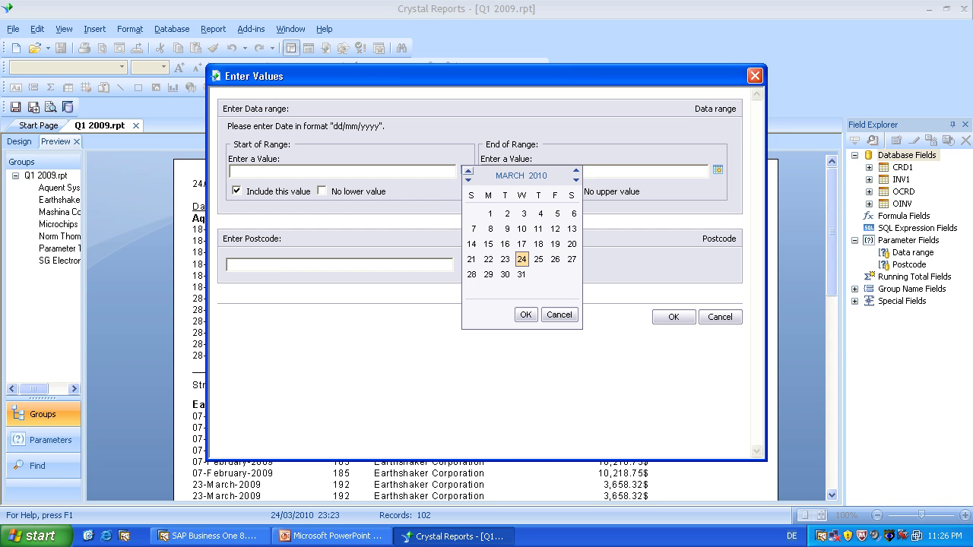
{"action": "left_click", "coordinate": [575, 180]}
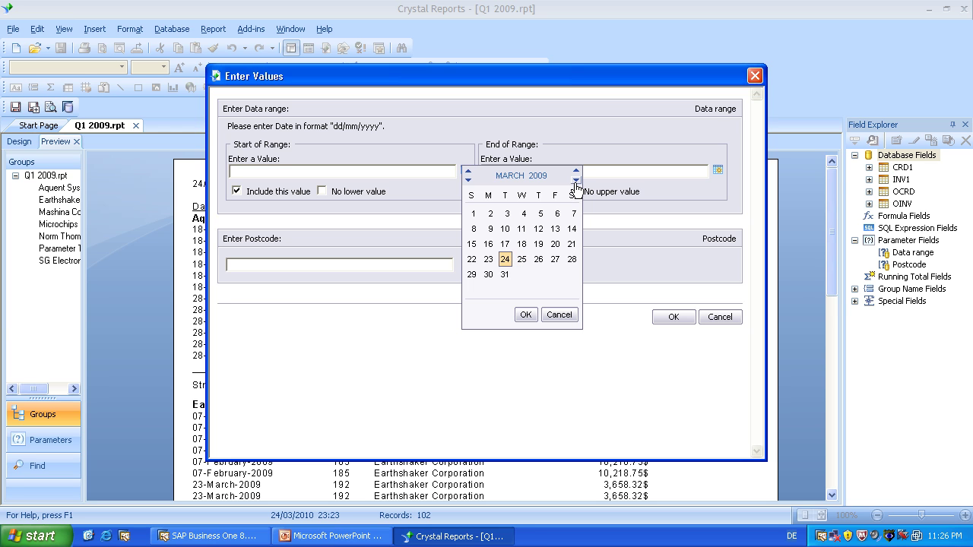
{"action": "left_click", "coordinate": [505, 260]}
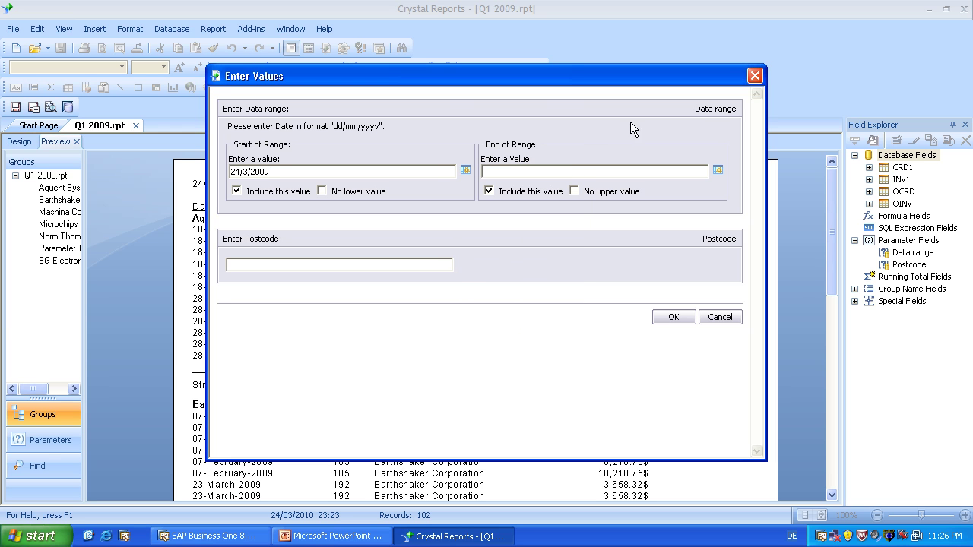
{"action": "left_click", "coordinate": [718, 174]}
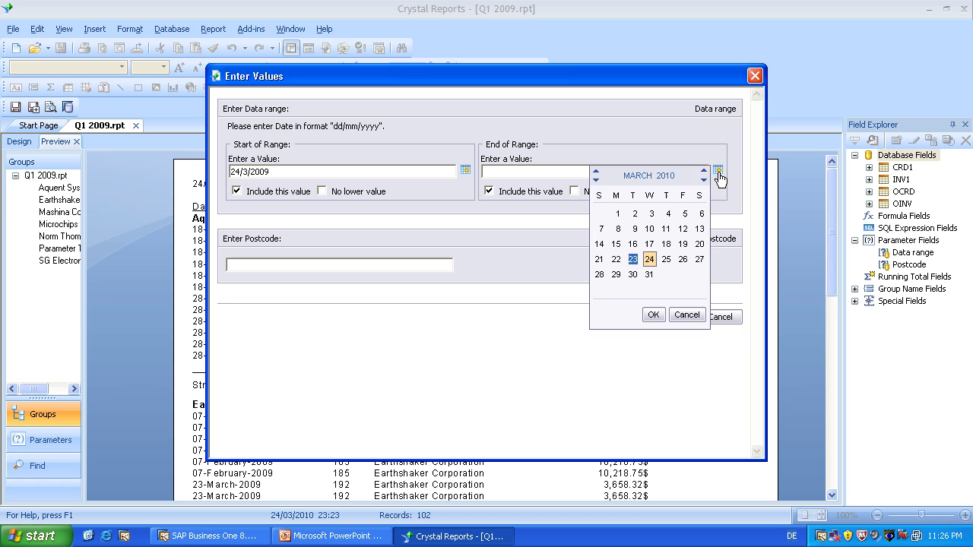
{"action": "left_click", "coordinate": [649, 260]}
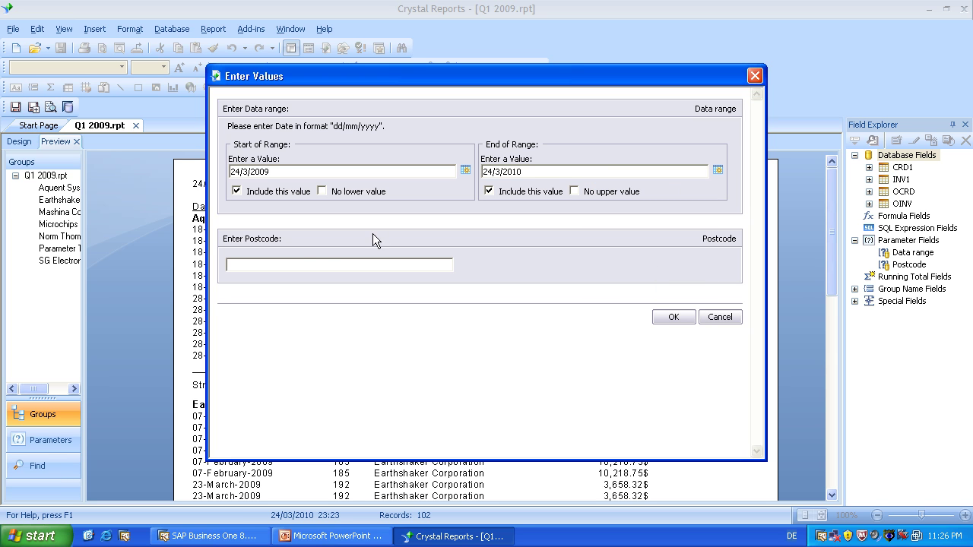
{"action": "left_click", "coordinate": [311, 265]}
{"action": "type", "text": "19083"}
Run the report for postcode 19083 and scroll through the 42-record preview
{"action": "left_click", "coordinate": [675, 317]}
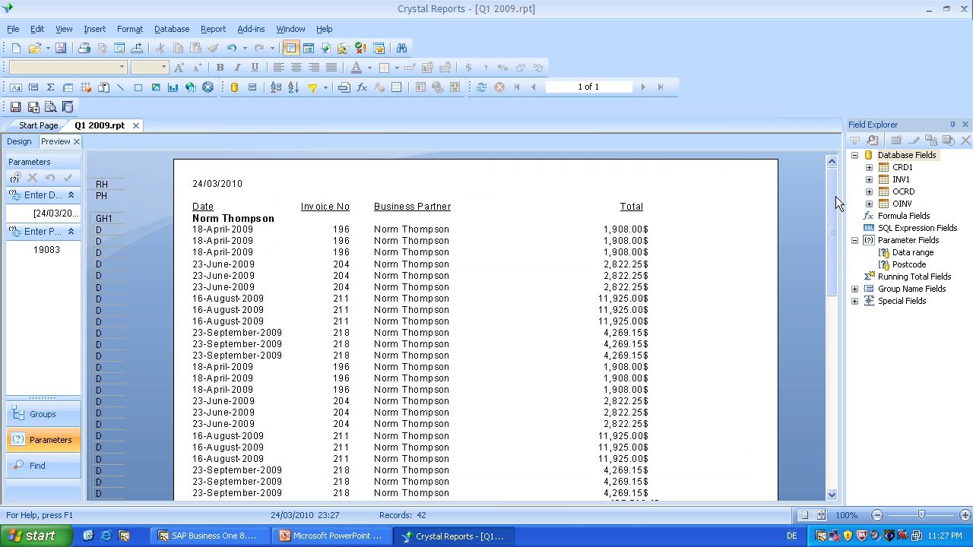
{"action": "left_click_drag", "start_coordinate": [835, 196], "coordinate": [833, 254]}
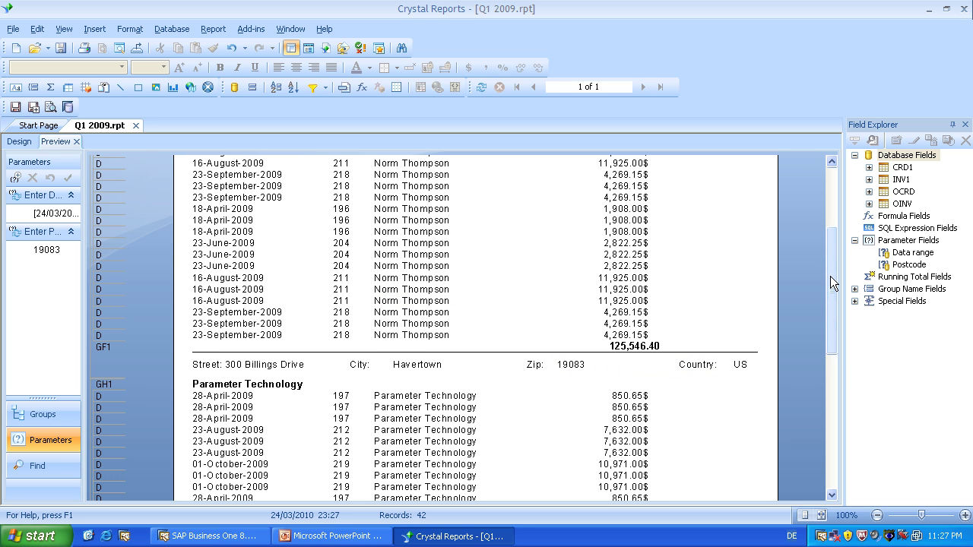
{"action": "left_click_drag", "start_coordinate": [830, 276], "coordinate": [830, 189]}
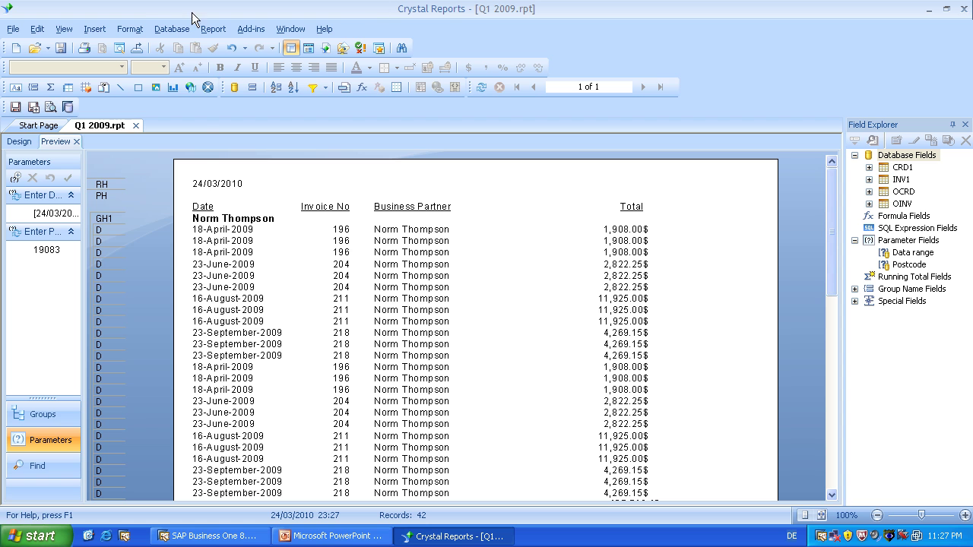
Insert drilldown.png from My Documents beside Invoice No in the detail section
{"action": "left_click", "coordinate": [104, 29]}
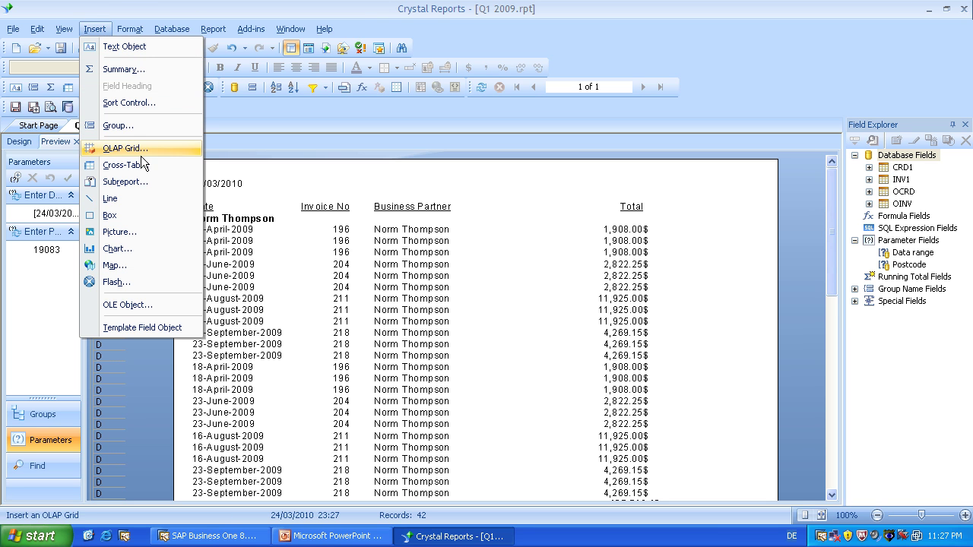
{"action": "left_click", "coordinate": [120, 232]}
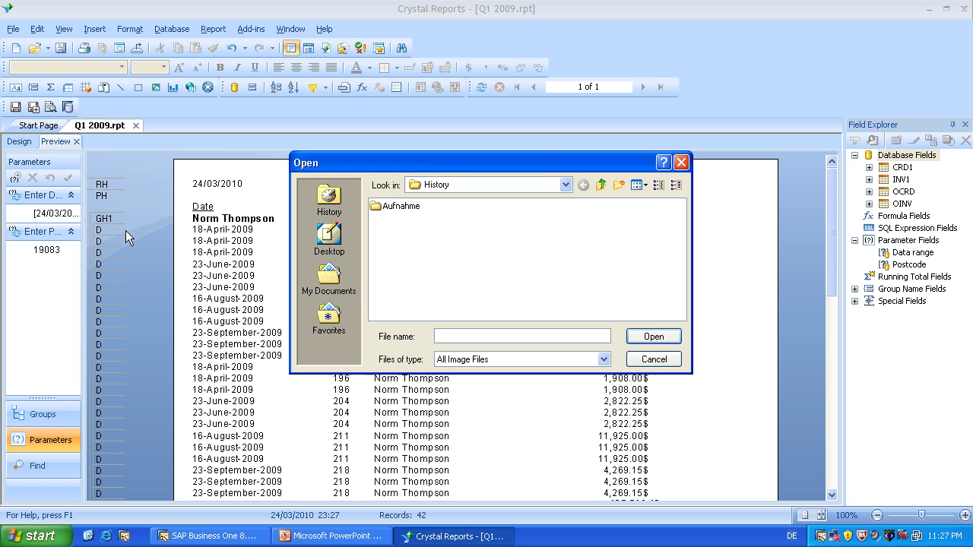
{"action": "left_click", "coordinate": [333, 281]}
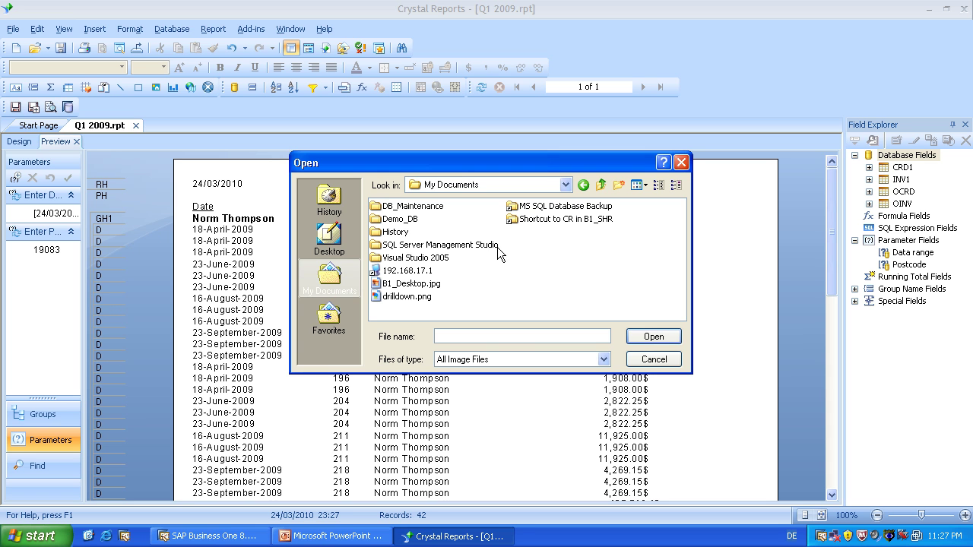
{"action": "double_click", "coordinate": [403, 297]}
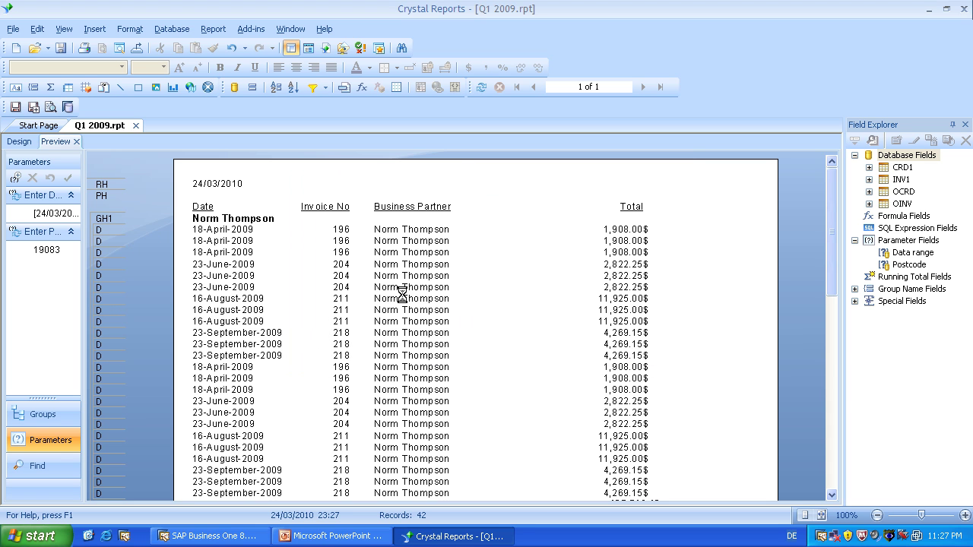
{"action": "left_click", "coordinate": [325, 232]}
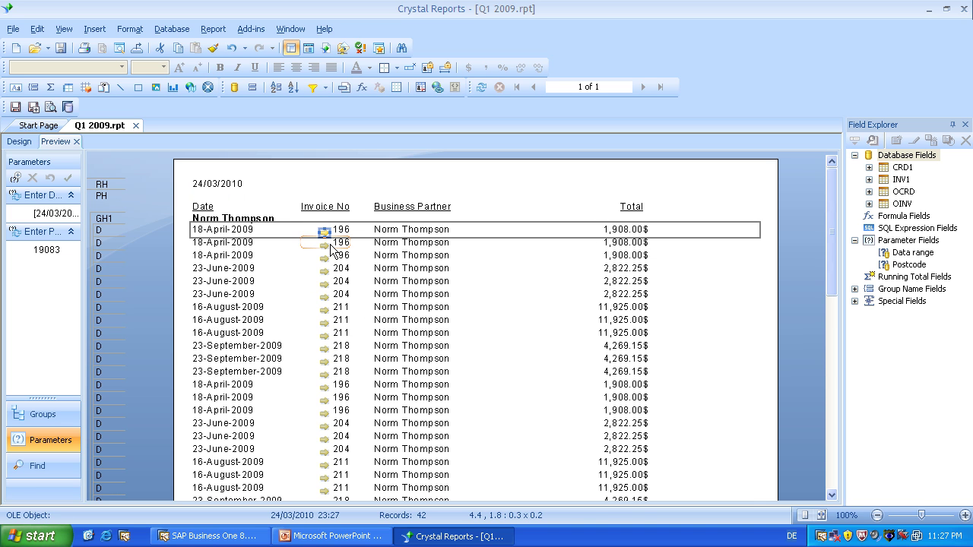
{"action": "left_click", "coordinate": [513, 320]}
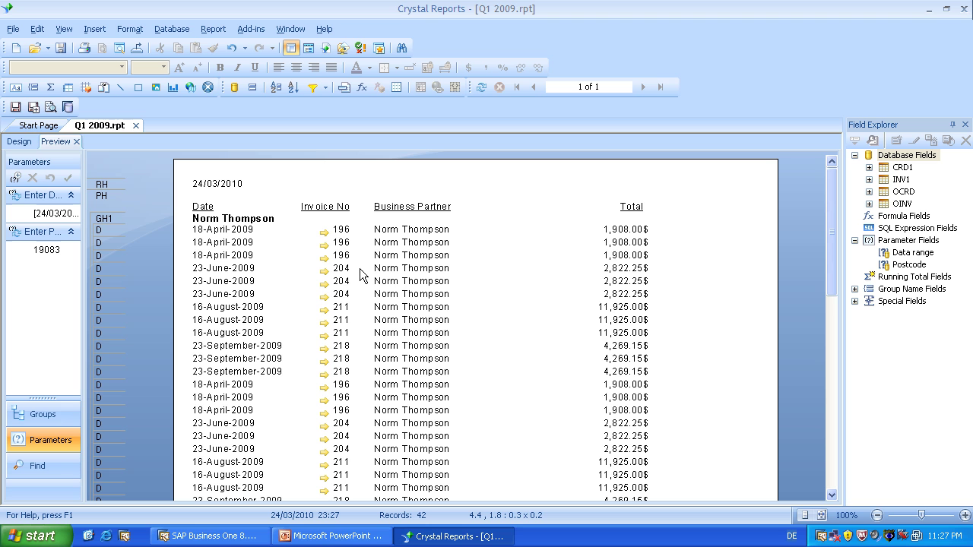
Set Picture1's hyperlink to A Website on the Internet and open its Hyperlink Text formula
{"action": "right_click", "coordinate": [322, 237]}
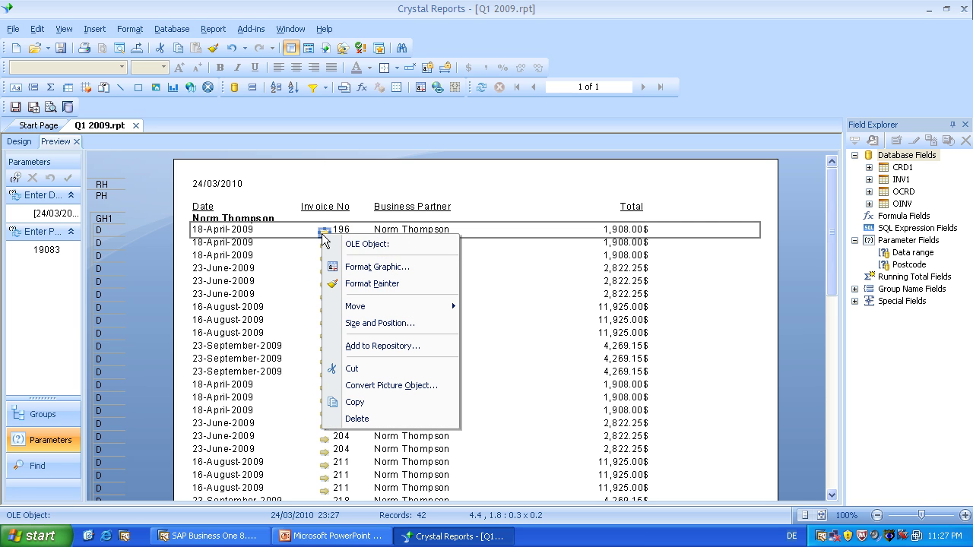
{"action": "left_click", "coordinate": [395, 267]}
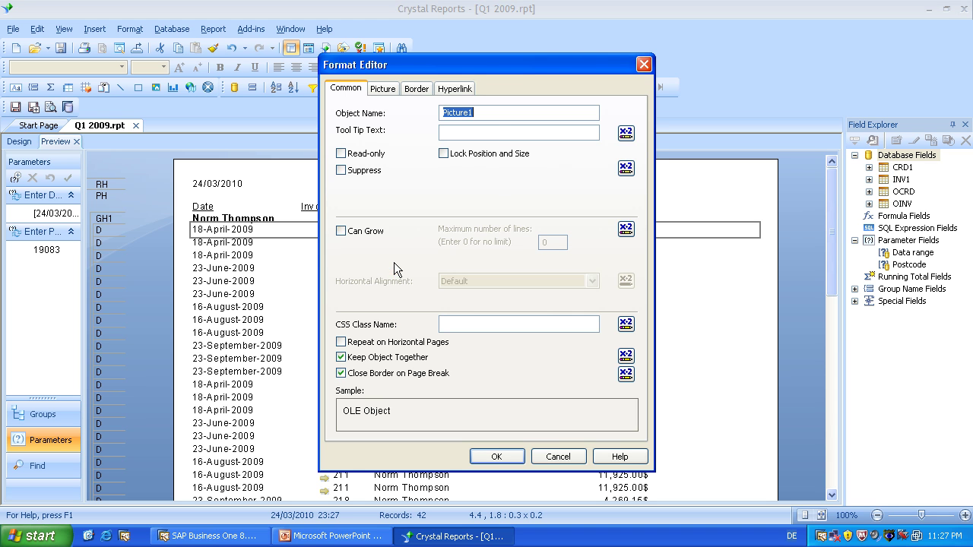
{"action": "left_click", "coordinate": [449, 90]}
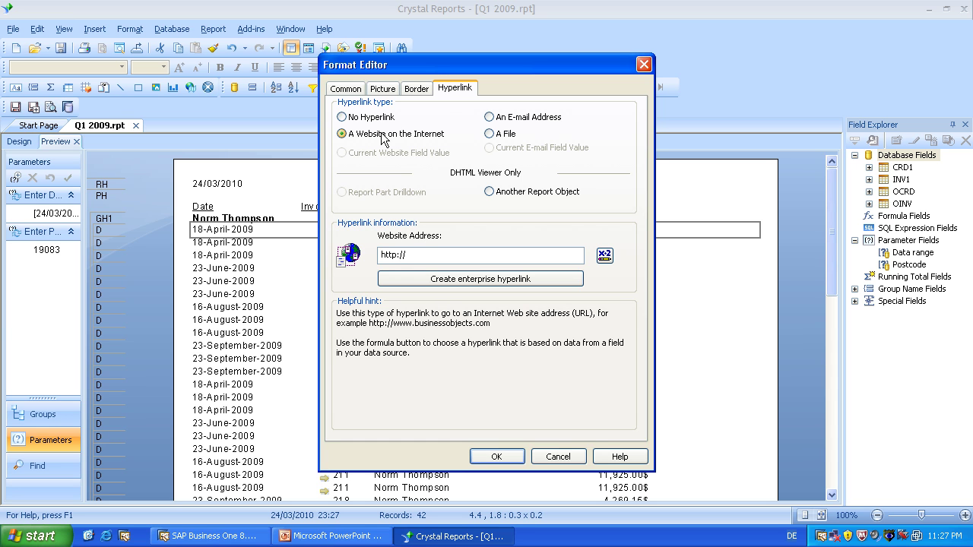
{"action": "left_click", "coordinate": [603, 257]}
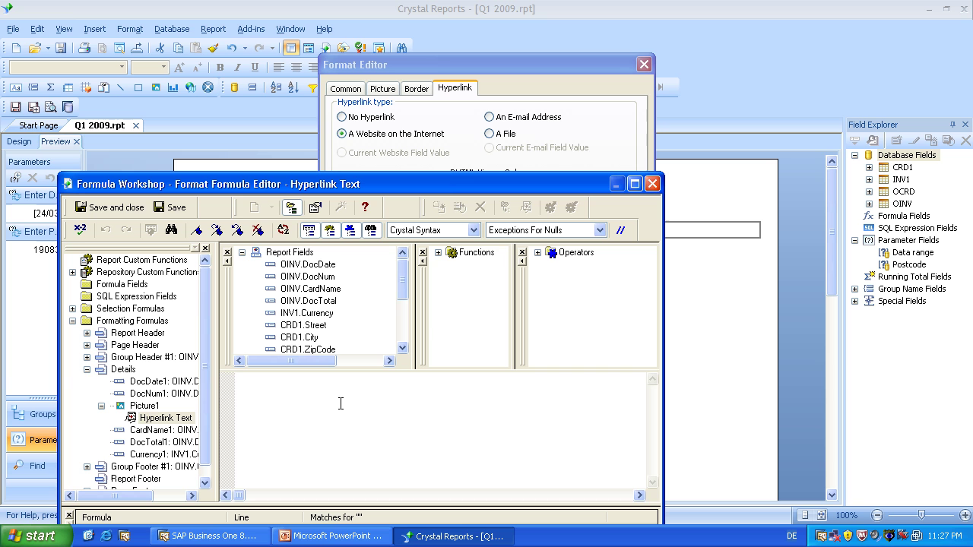
Open Crystal_B1.pdf from the recent documents in Adobe Reader
{"action": "left_click", "coordinate": [33, 539]}
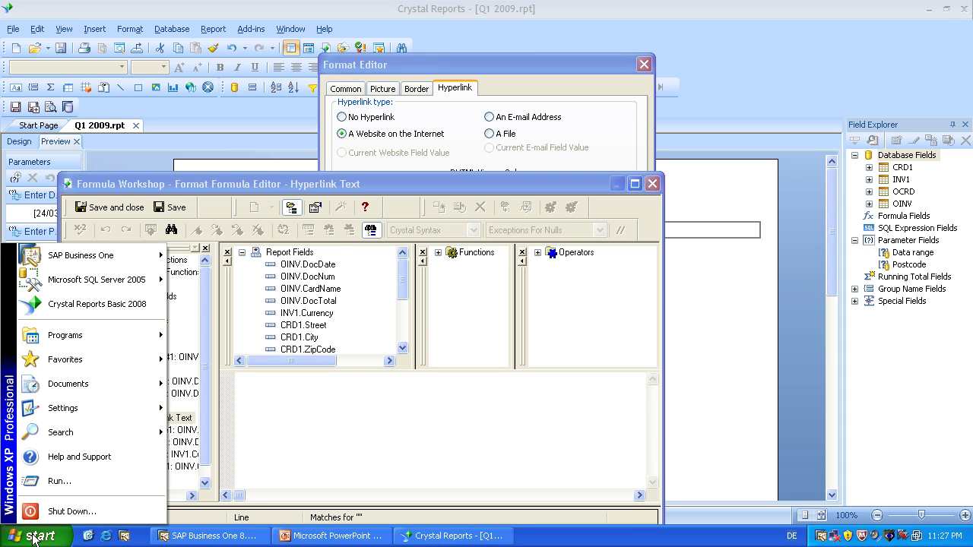
{"action": "mouse_move", "coordinate": [106, 368]}
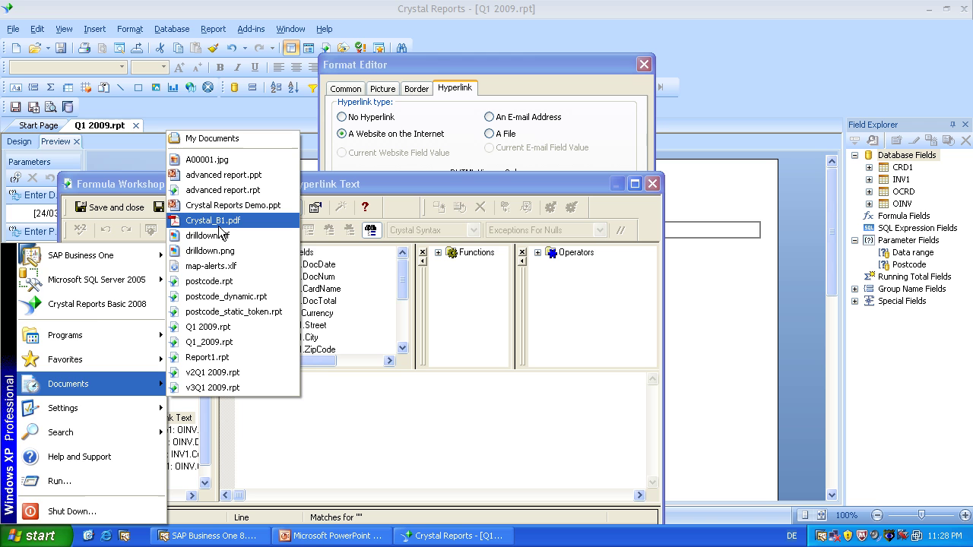
{"action": "left_click", "coordinate": [220, 225]}
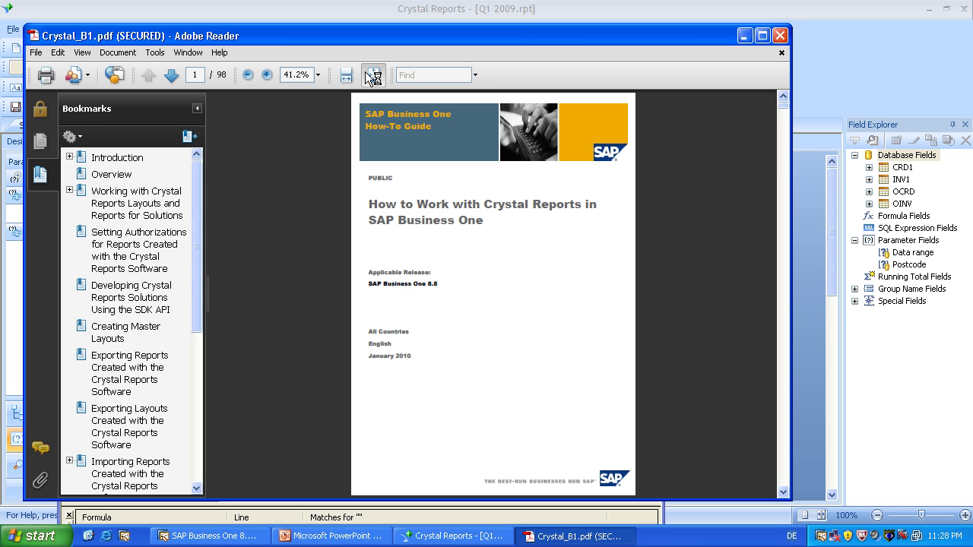
Go to page 26 and zoom in to 75% to read the drill-down link example
{"action": "left_click", "coordinate": [193, 75]}
{"action": "type", "text": "26"}
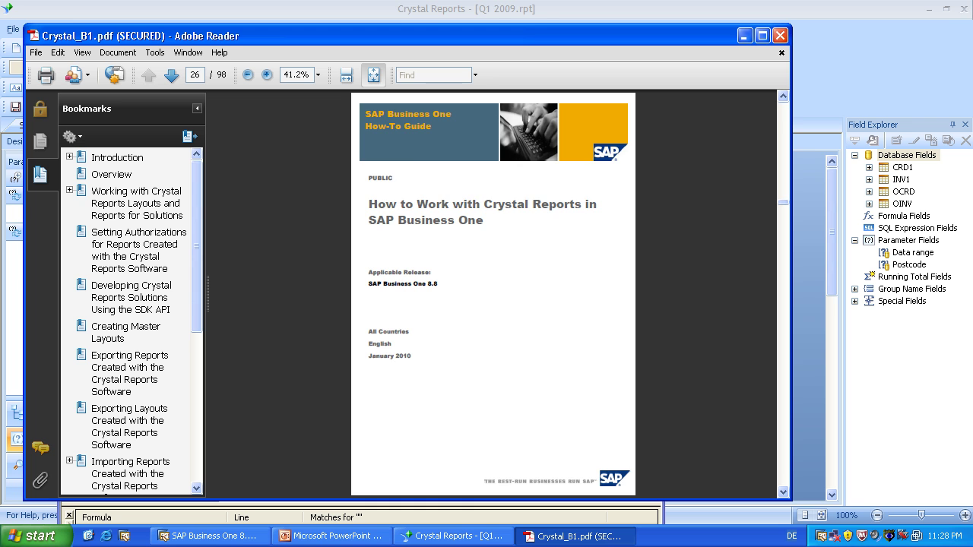
{"action": "key", "text": "Return"}
{"action": "left_click", "coordinate": [267, 75]}
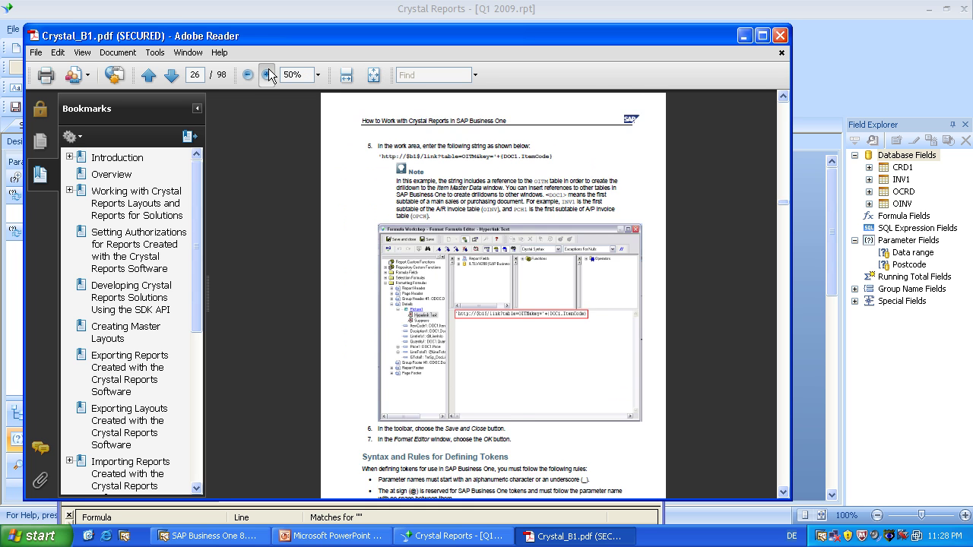
{"action": "left_click", "coordinate": [268, 74]}
{"action": "left_click", "coordinate": [267, 74]}
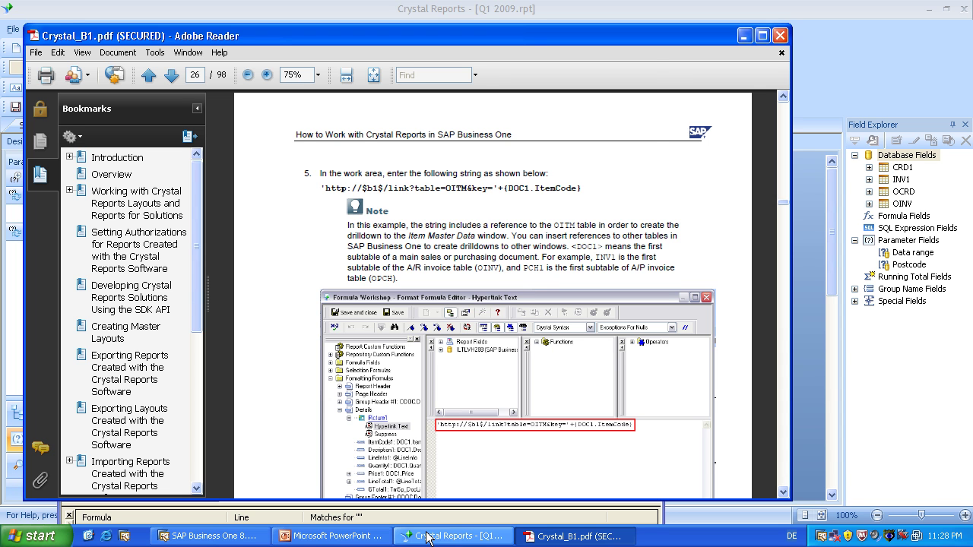
{"action": "left_click", "coordinate": [452, 536]}
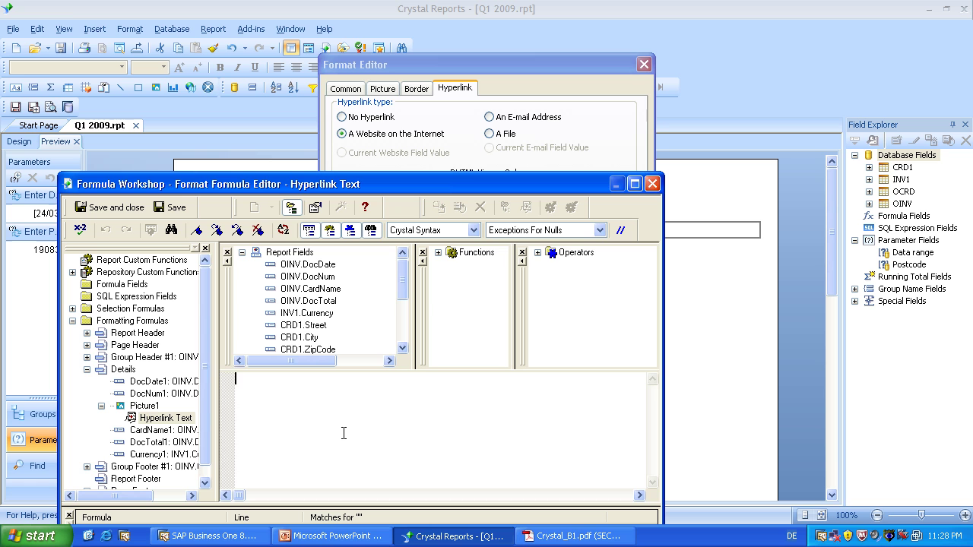
{"action": "type", "text": "'htt"}
{"action": "type", "text": "p://"}
{"action": "type", "text": "S"}
{"action": "type", "text": "b"}
{"action": "type", "text": "1"}
{"action": "type", "text": "$"}
{"action": "type", "text": "/link"}
{"action": "type", "text": "?table"}
{"action": "type", "text": "=OIN"}
{"action": "type", "text": "V"}
{"action": "type", "text": "&"}
{"action": "type", "text": "key"}
{"action": "type", "text": "="}
{"action": "type", "text": "' &totext"}
{"action": "type", "text": "("}
{"action": "type", "text": "{"}
{"action": "type", "text": "oi"}
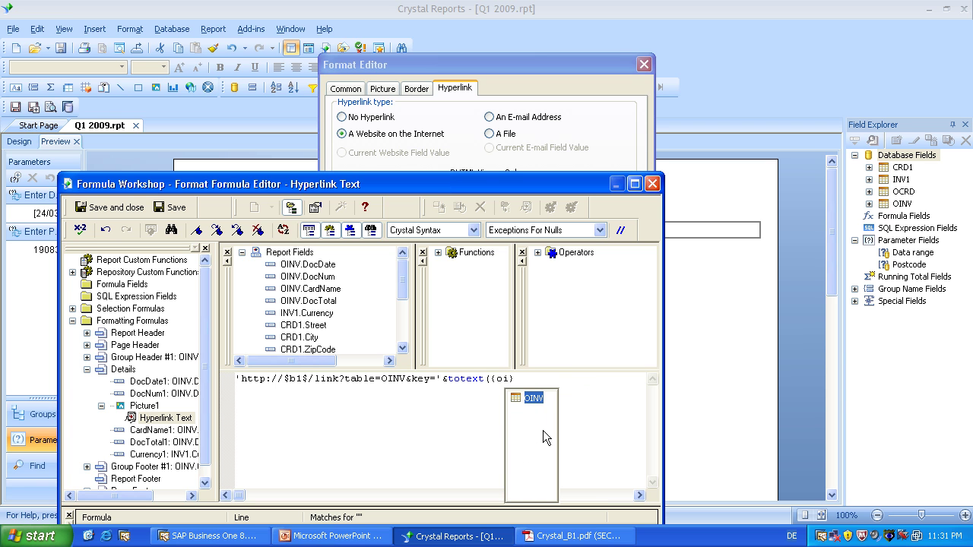
{"action": "type", "text": "nv."}
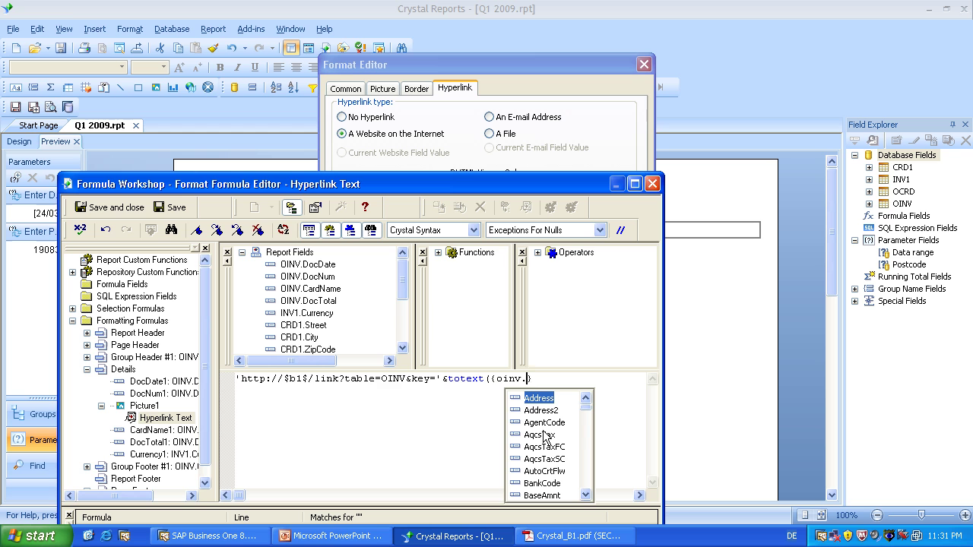
{"action": "type", "text": ">D"}
{"action": "key", "text": "BackSpace"}
{"action": "type", "text": "oc"}
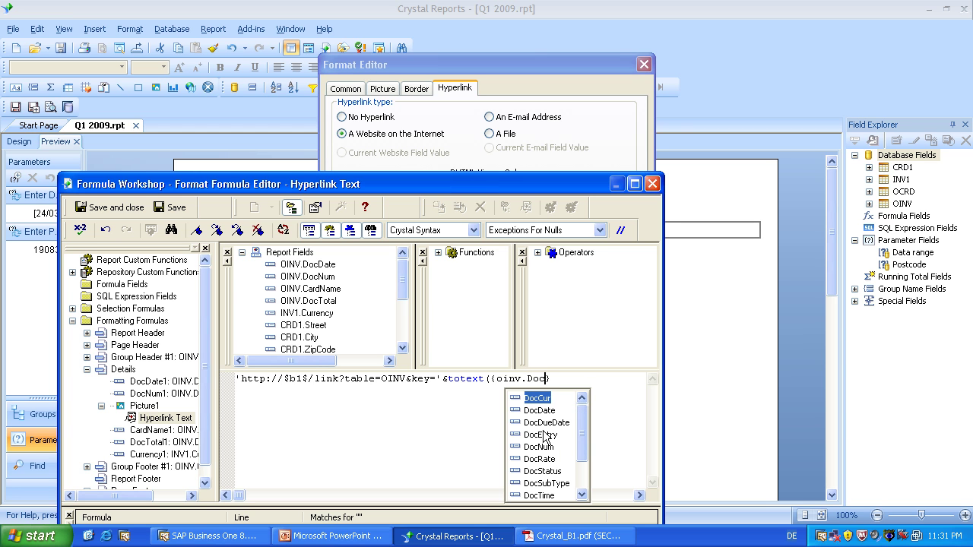
{"action": "double_click", "coordinate": [541, 447]}
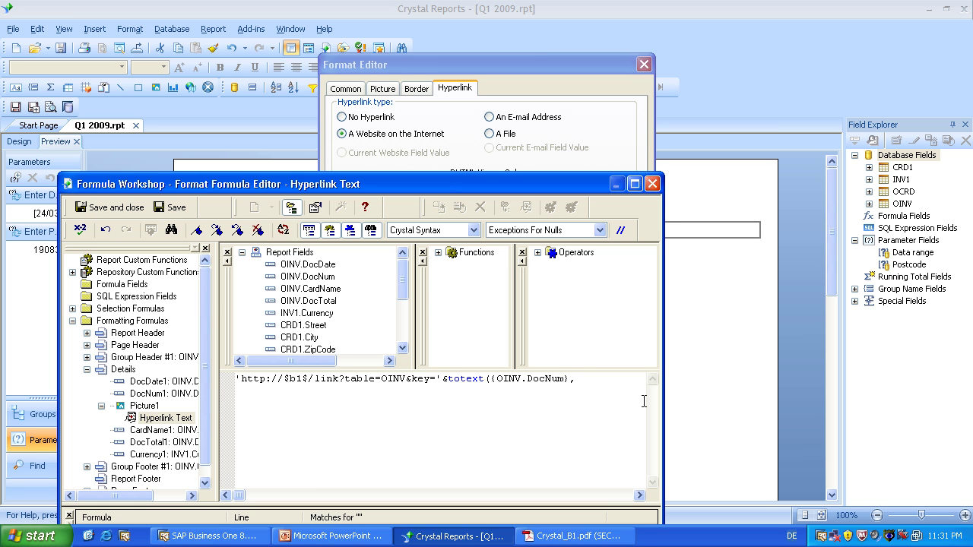
{"action": "type", "text": ",0"}
Check and save the hyperlink formula, then confirm the Format Editor settings
{"action": "left_click", "coordinate": [79, 231]}
{"action": "key", "text": "Return"}
{"action": "left_click", "coordinate": [91, 207]}
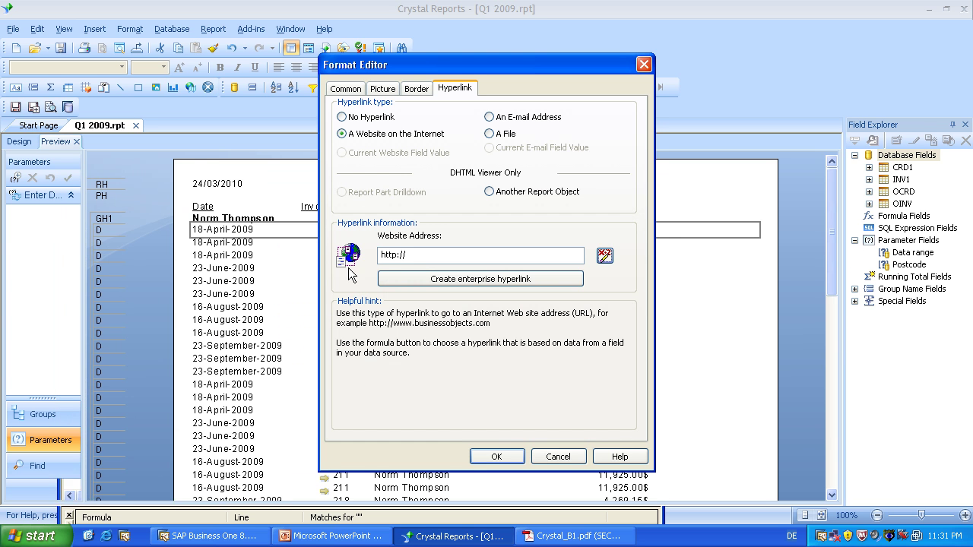
{"action": "left_click", "coordinate": [515, 454]}
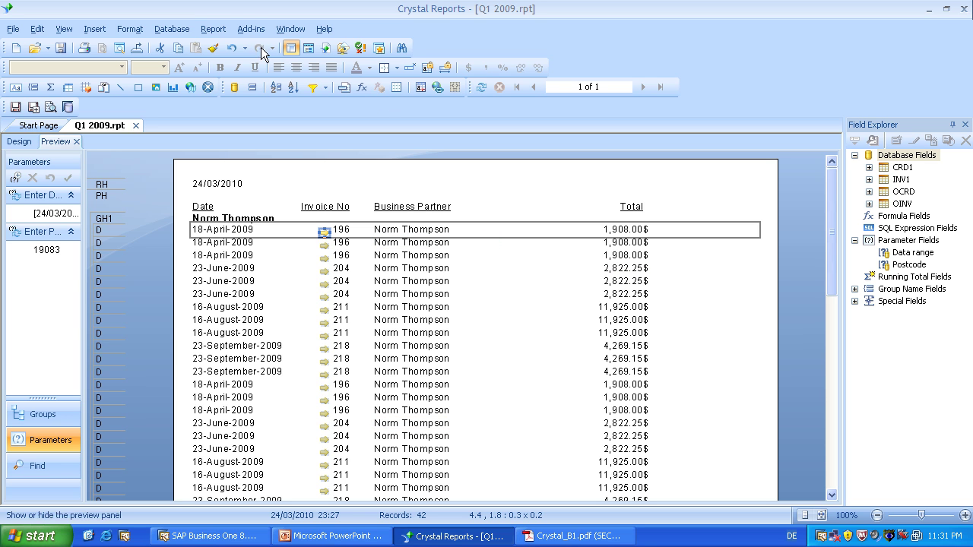
Save the report as 'advanced report'
{"action": "left_click", "coordinate": [13, 29]}
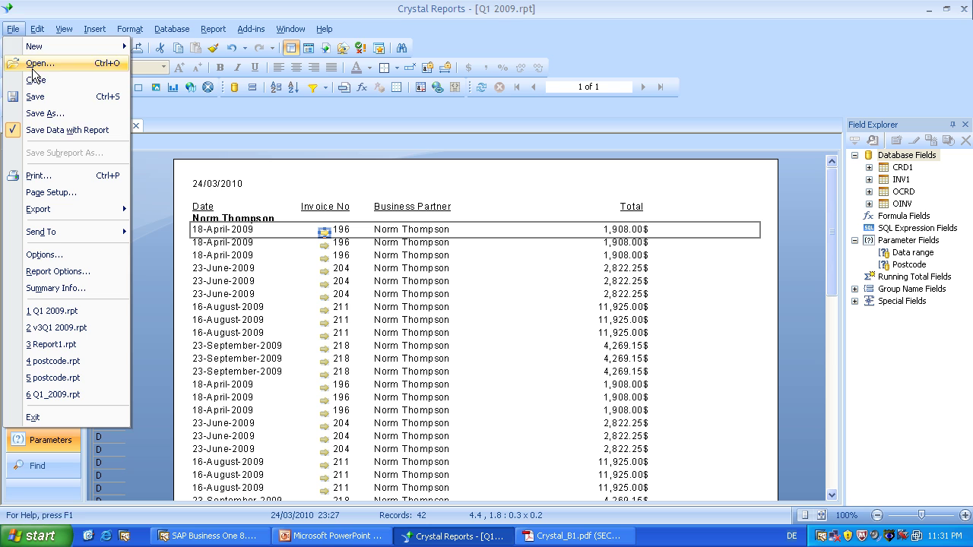
{"action": "left_click", "coordinate": [57, 128]}
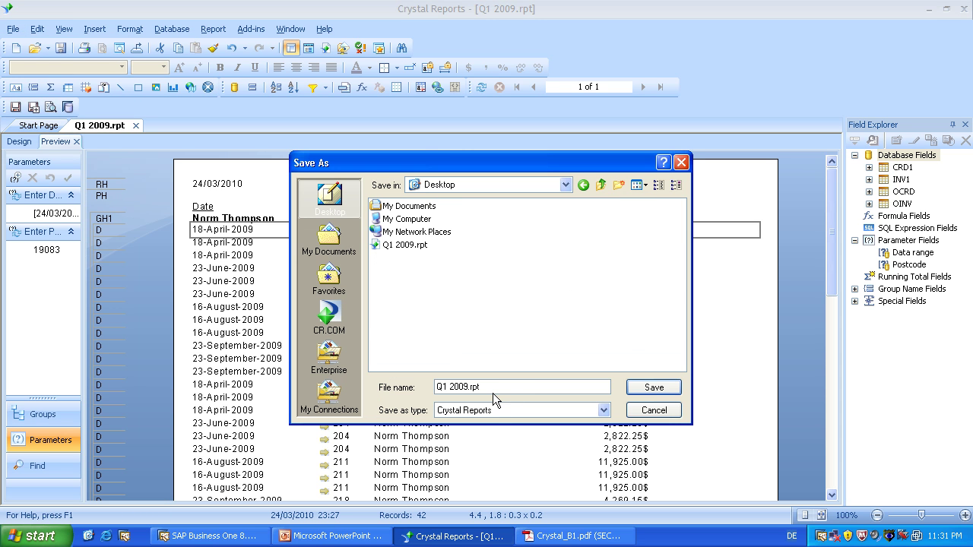
{"action": "left_click_drag", "start_coordinate": [482, 388], "coordinate": [327, 390]}
{"action": "type", "text": "ad"}
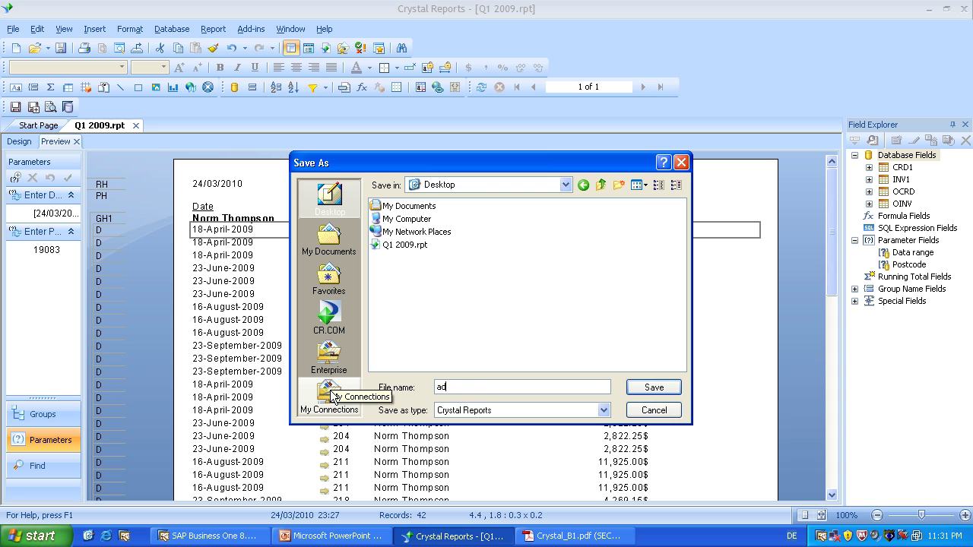
{"action": "type", "text": "vanced report"}
{"action": "left_click", "coordinate": [661, 388]}
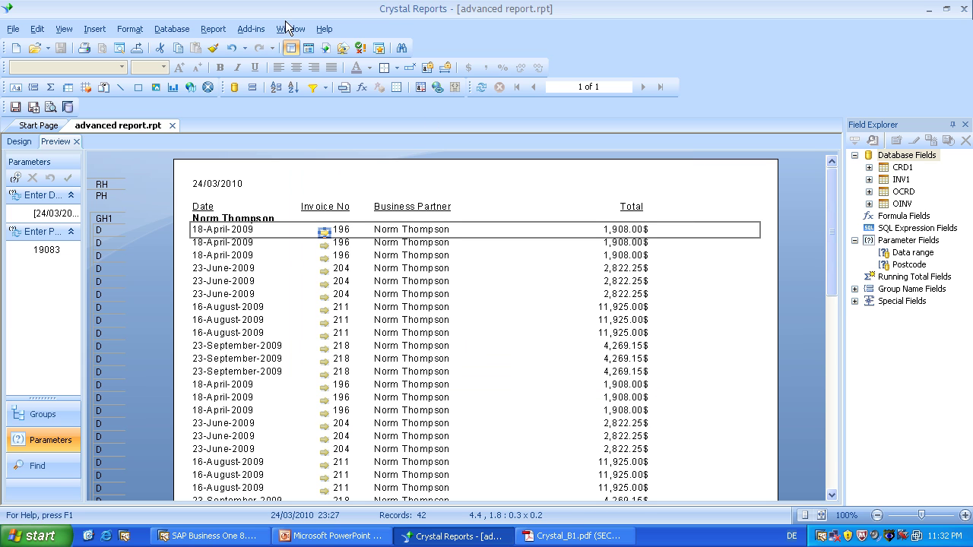
Preview the report in SAP Business One for 03/24/2009 to 03/24/2010 and postcode 19083
{"action": "left_click", "coordinate": [50, 107]}
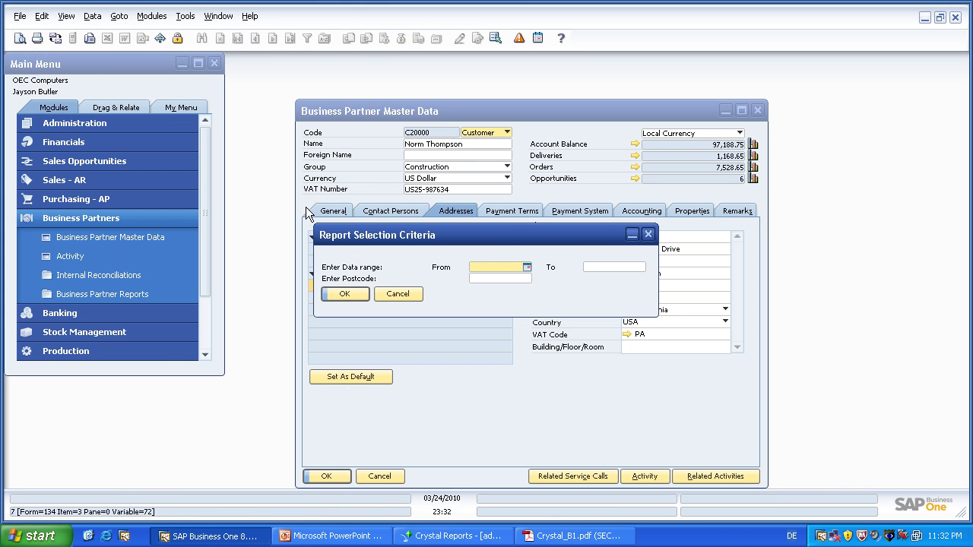
{"action": "left_click", "coordinate": [530, 267]}
{"action": "left_click", "coordinate": [581, 287]}
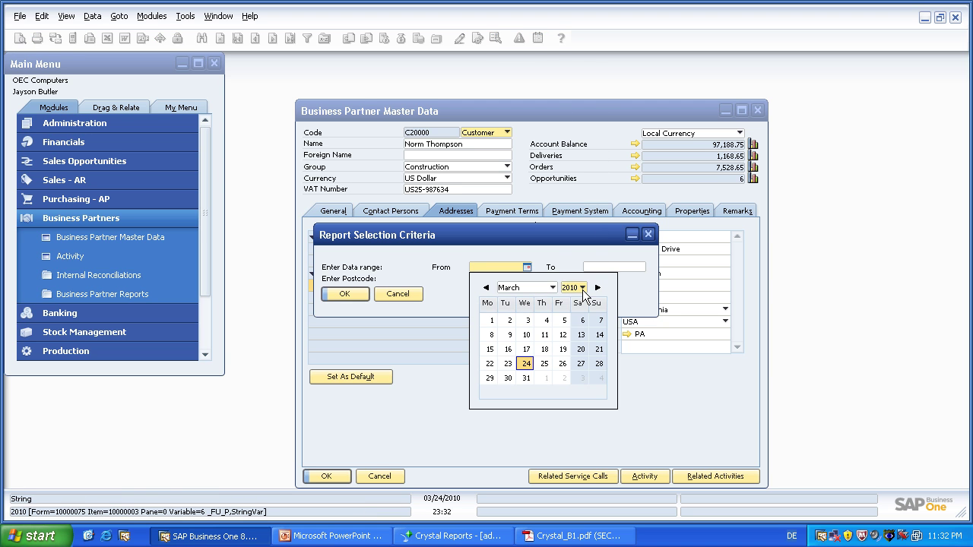
{"action": "left_click", "coordinate": [573, 143]}
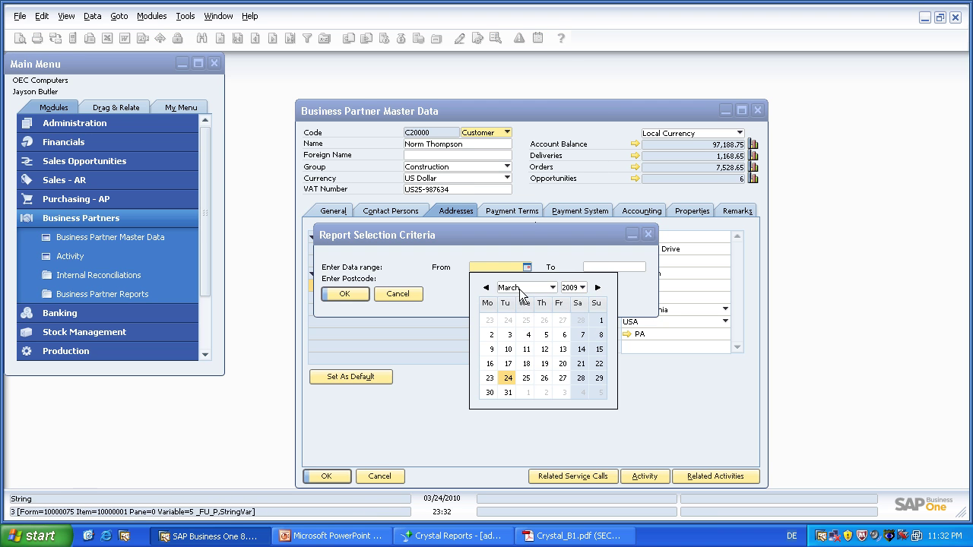
{"action": "left_click", "coordinate": [506, 379]}
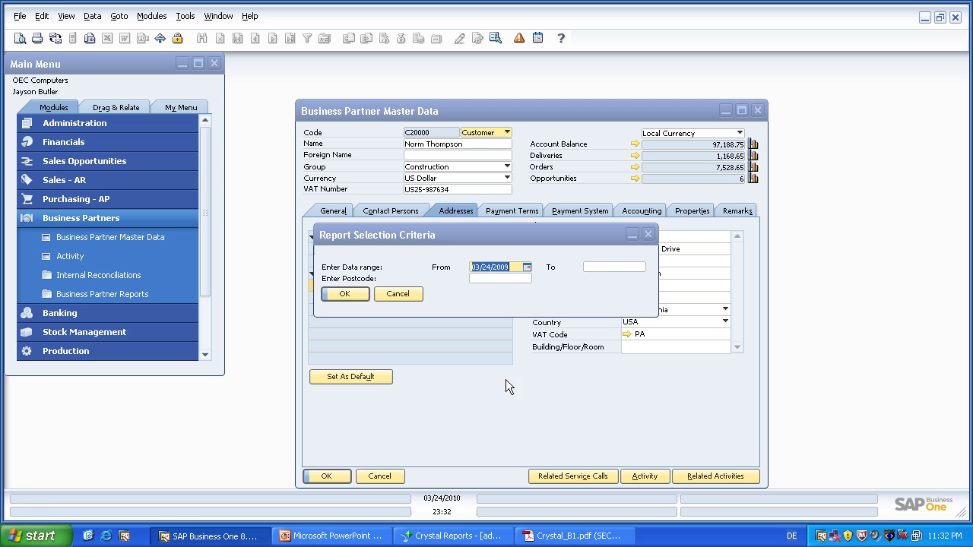
{"action": "left_click", "coordinate": [604, 271]}
{"action": "left_click", "coordinate": [494, 279]}
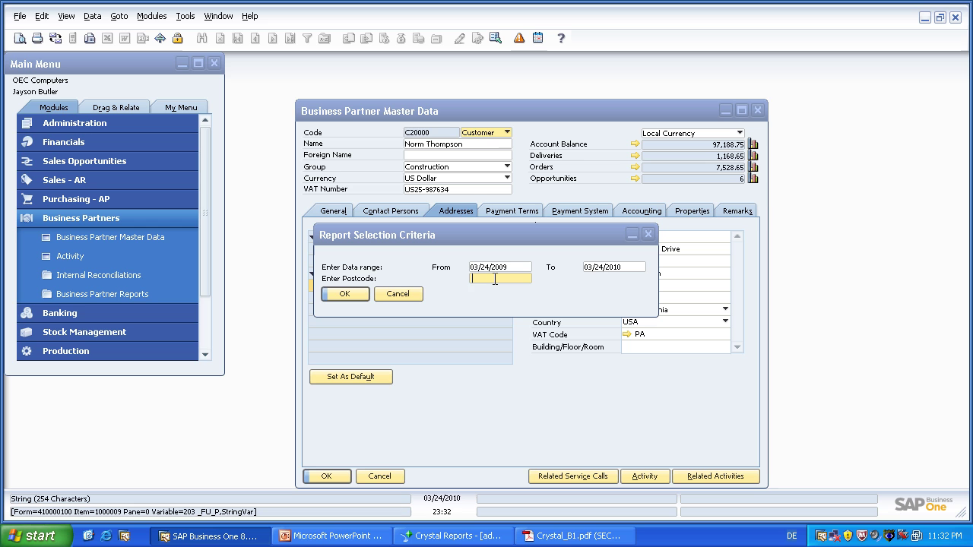
{"action": "type", "text": "19083"}
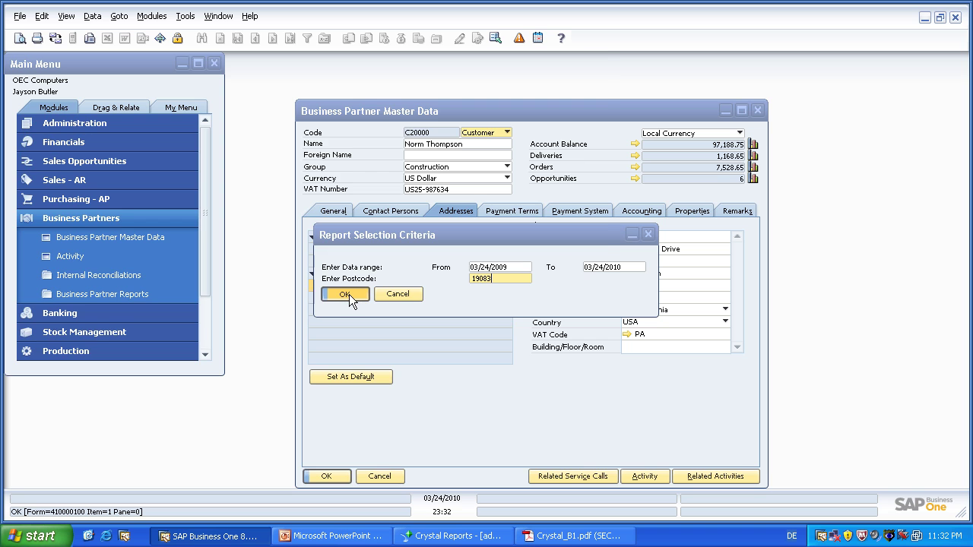
{"action": "left_click", "coordinate": [349, 294]}
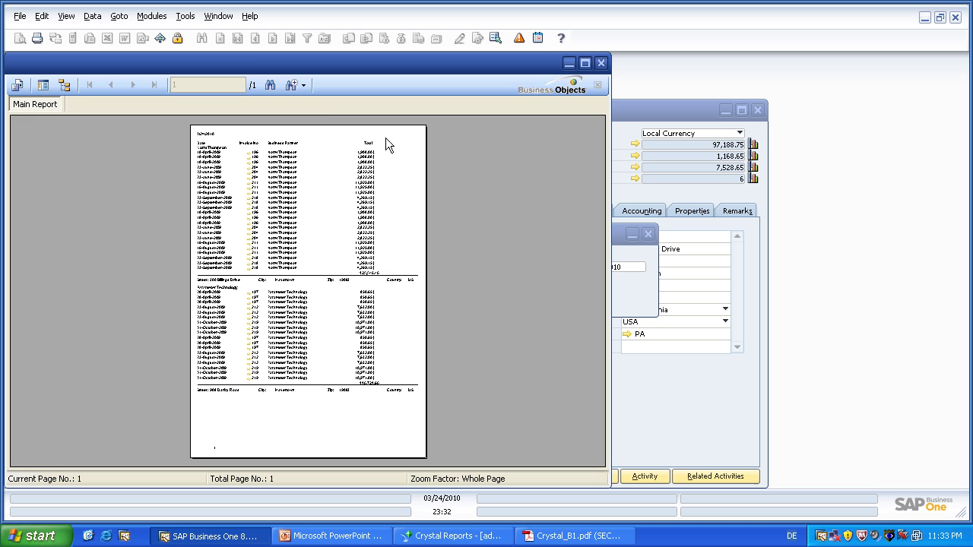
Show the report at 100% zoom and open A/R invoice 204 via its link arrow
{"action": "left_click", "coordinate": [304, 85]}
{"action": "left_click", "coordinate": [319, 205]}
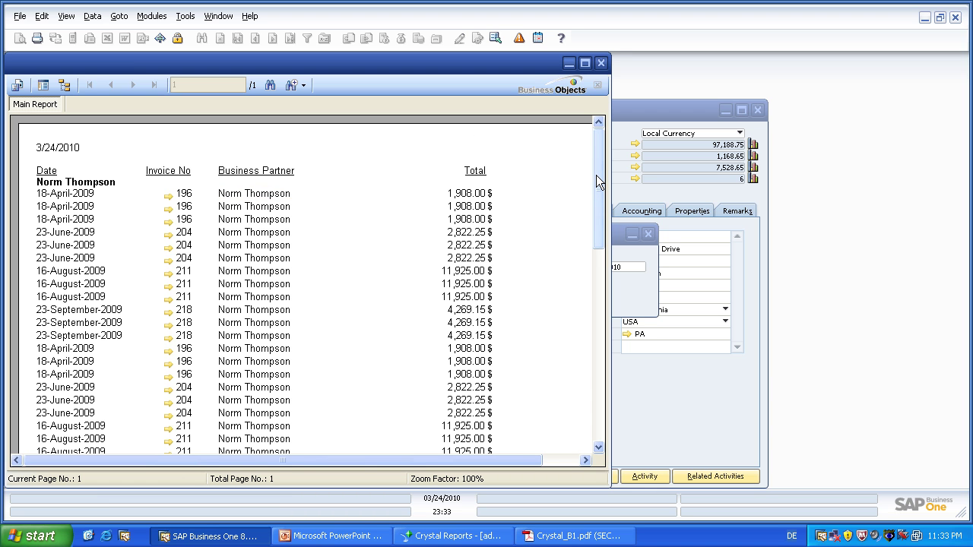
{"action": "left_click_drag", "start_coordinate": [596, 175], "coordinate": [583, 133]}
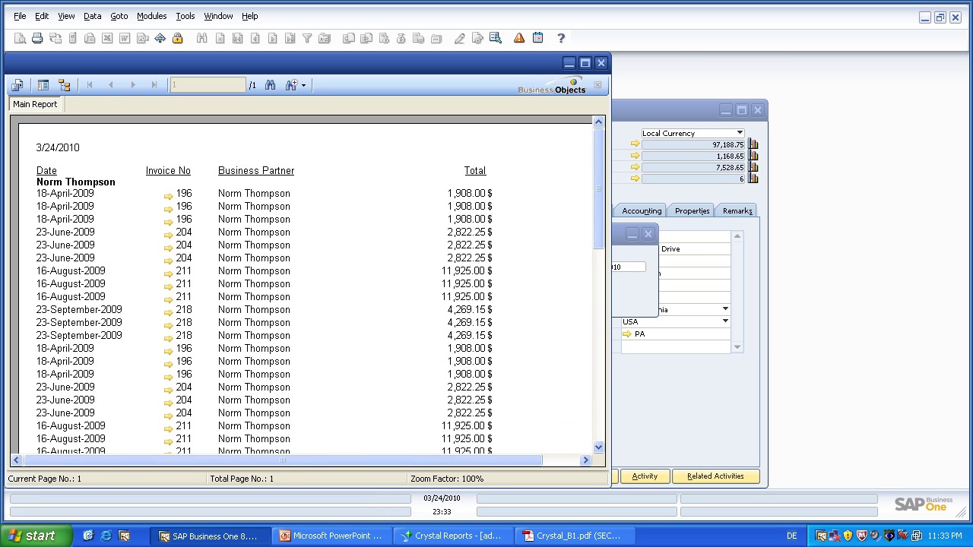
{"action": "left_click", "coordinate": [168, 248]}
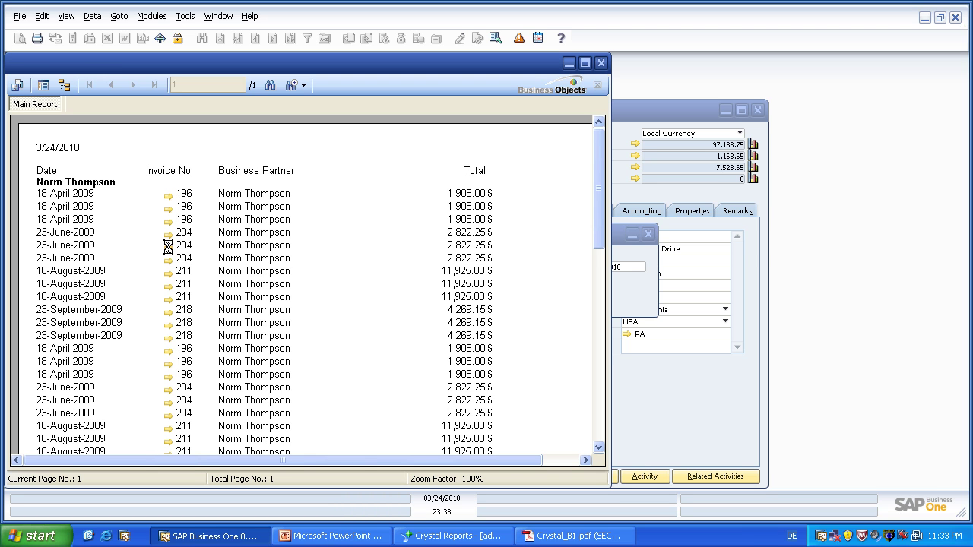